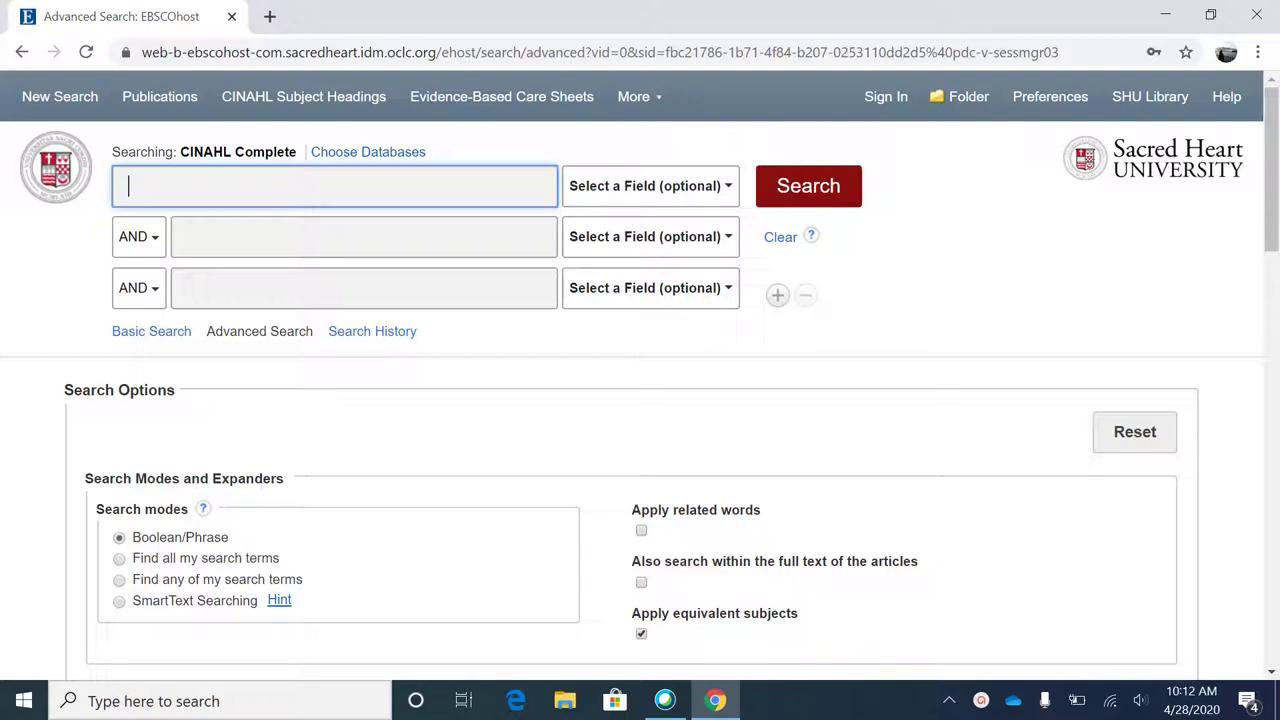
Step: Enter 'bed alarms', 'falls' and 'elderly' in the three AND-joined search rows
{"action": "left_click", "coordinate": [136, 237]}
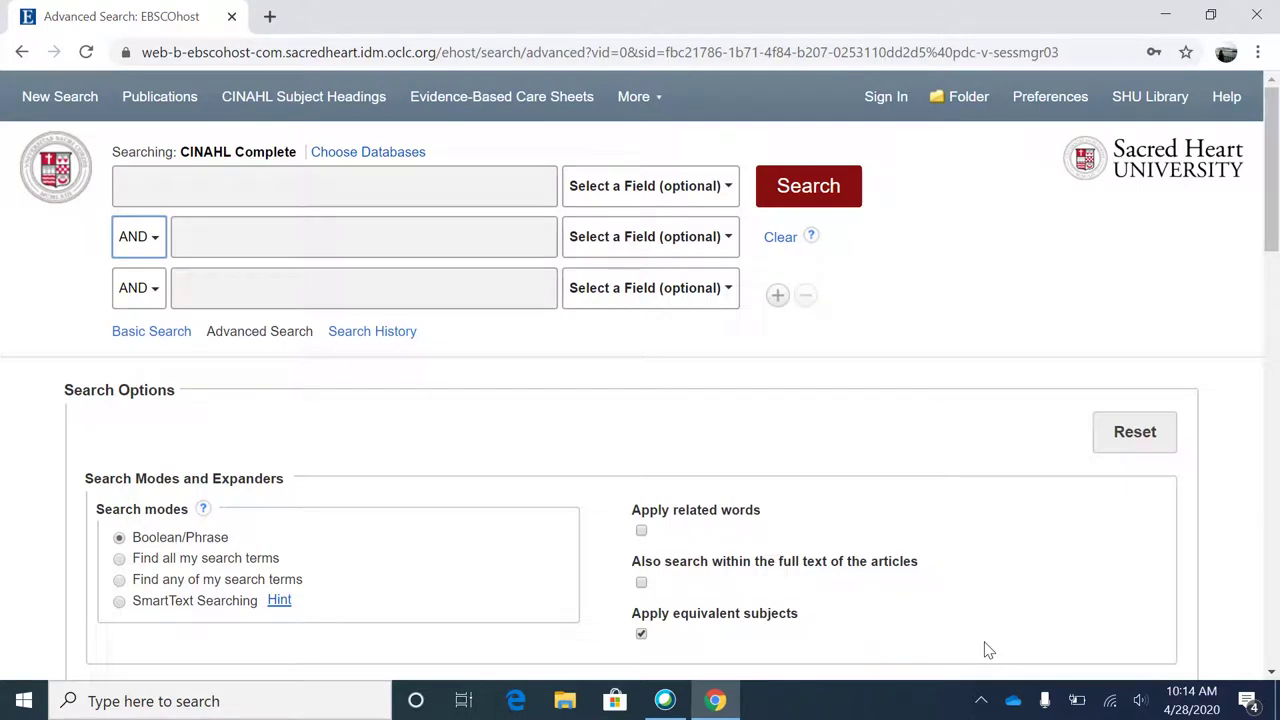
{"action": "left_click", "coordinate": [231, 177]}
{"action": "type", "text": "b"}
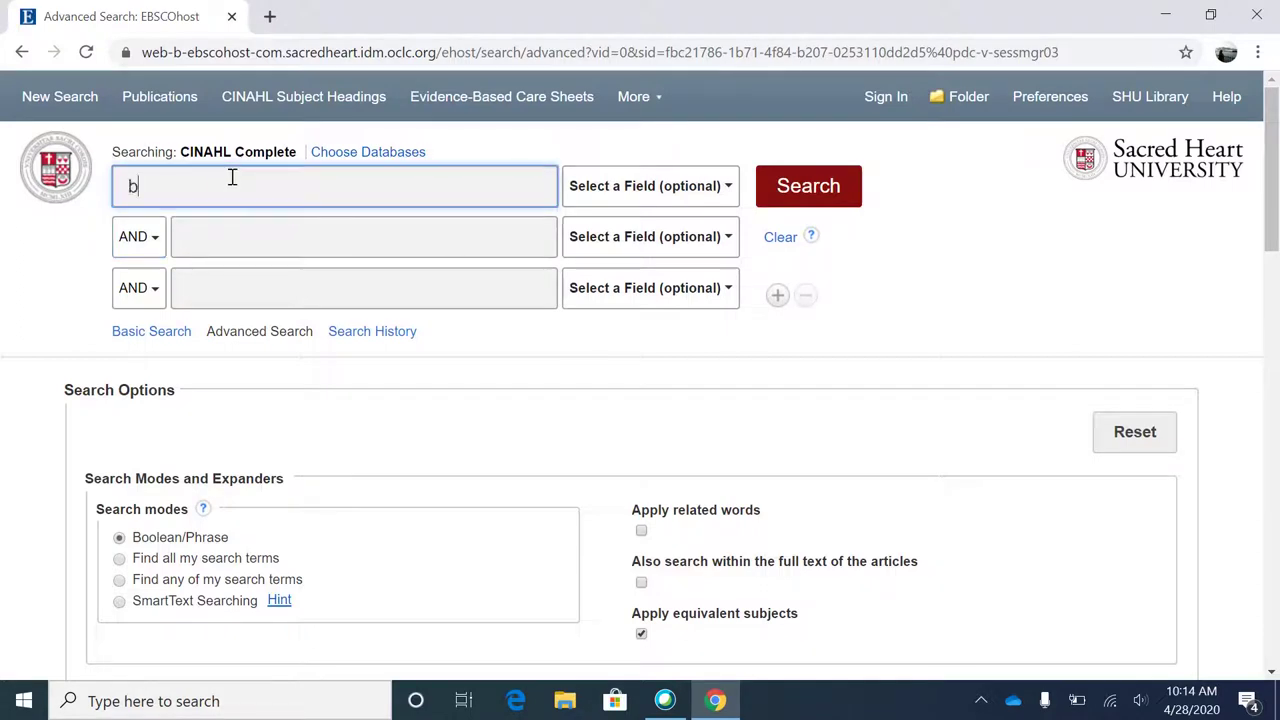
{"action": "type", "text": "ed alarms"}
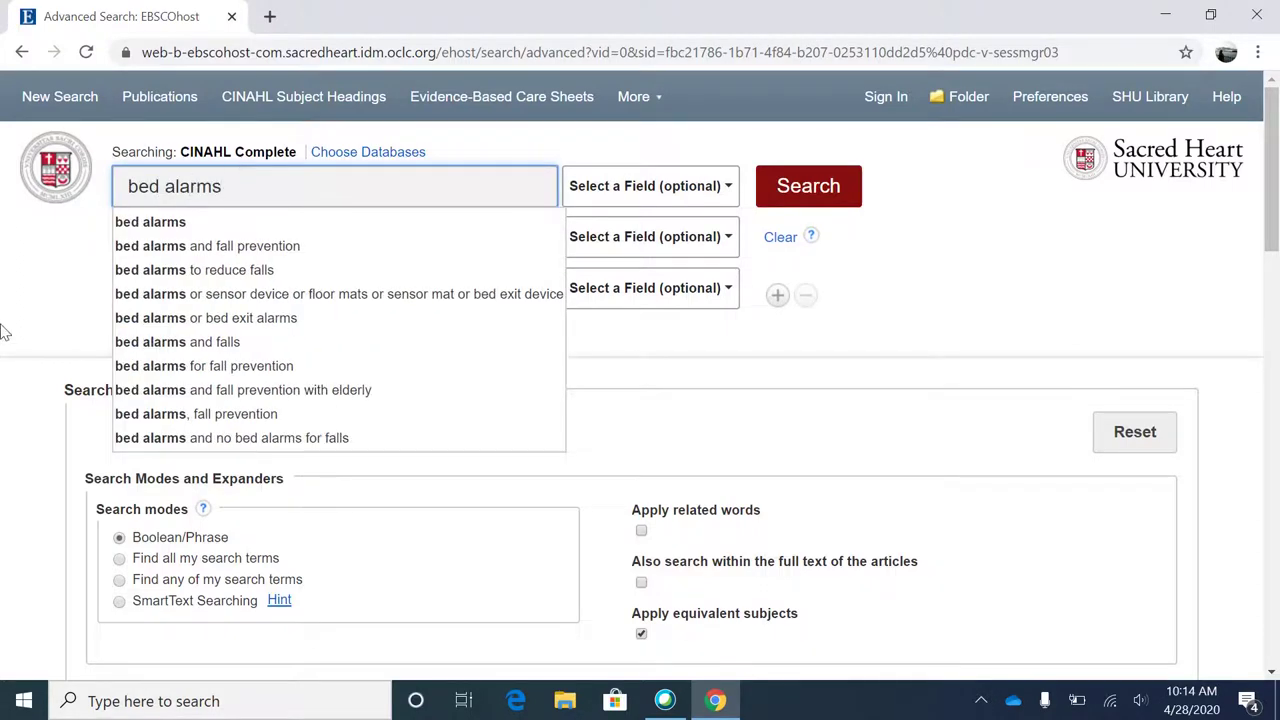
{"action": "left_click", "coordinate": [254, 243]}
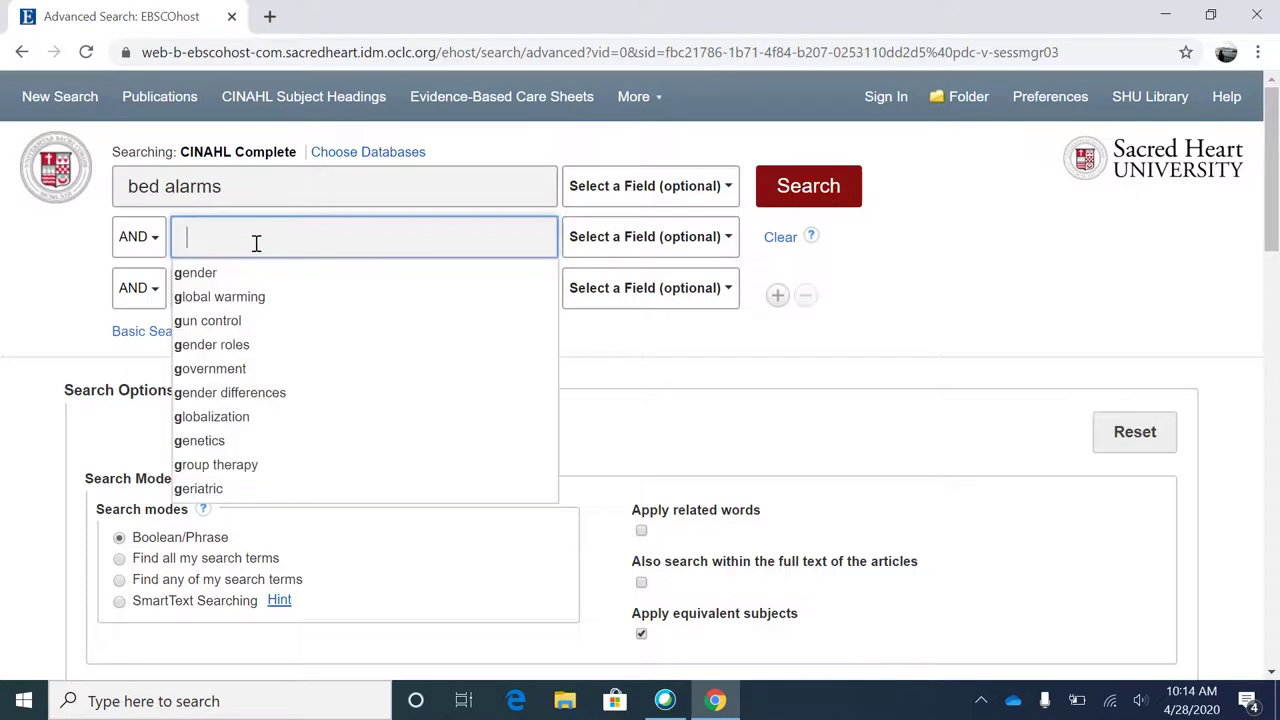
{"action": "type", "text": "falls"}
{"action": "left_click", "coordinate": [28, 306]}
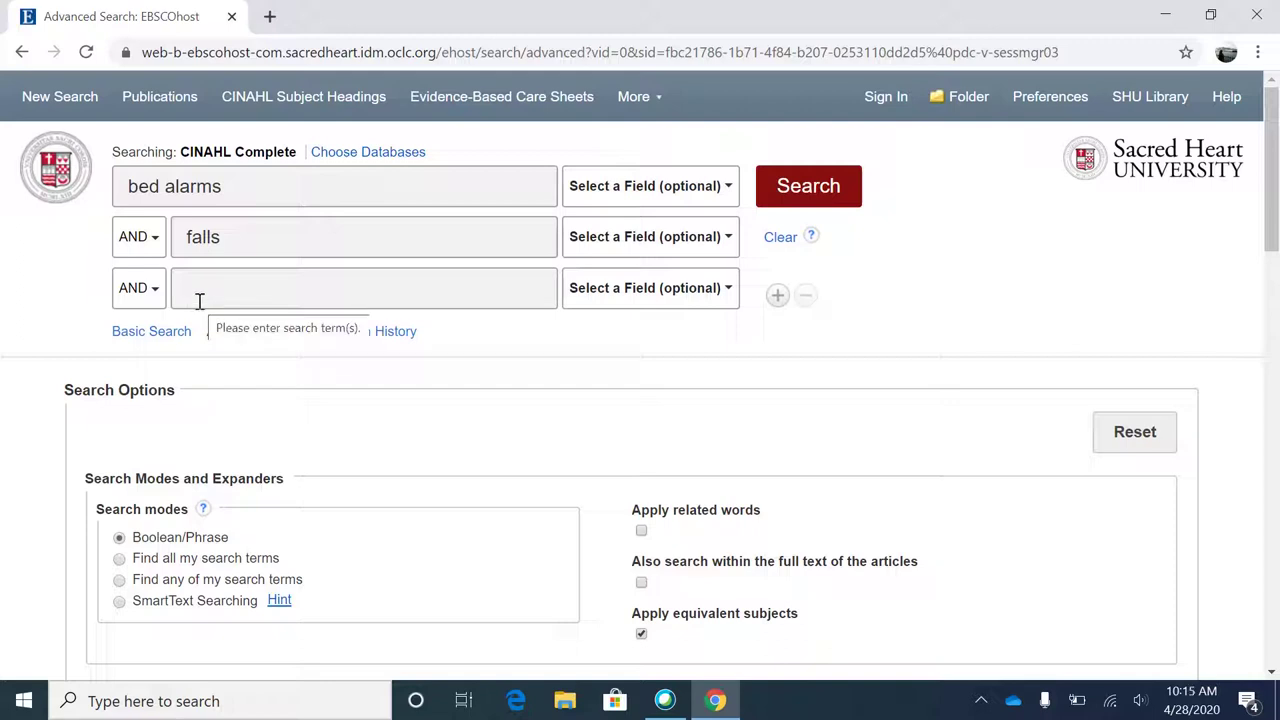
{"action": "left_click", "coordinate": [199, 301]}
{"action": "type", "text": "e"}
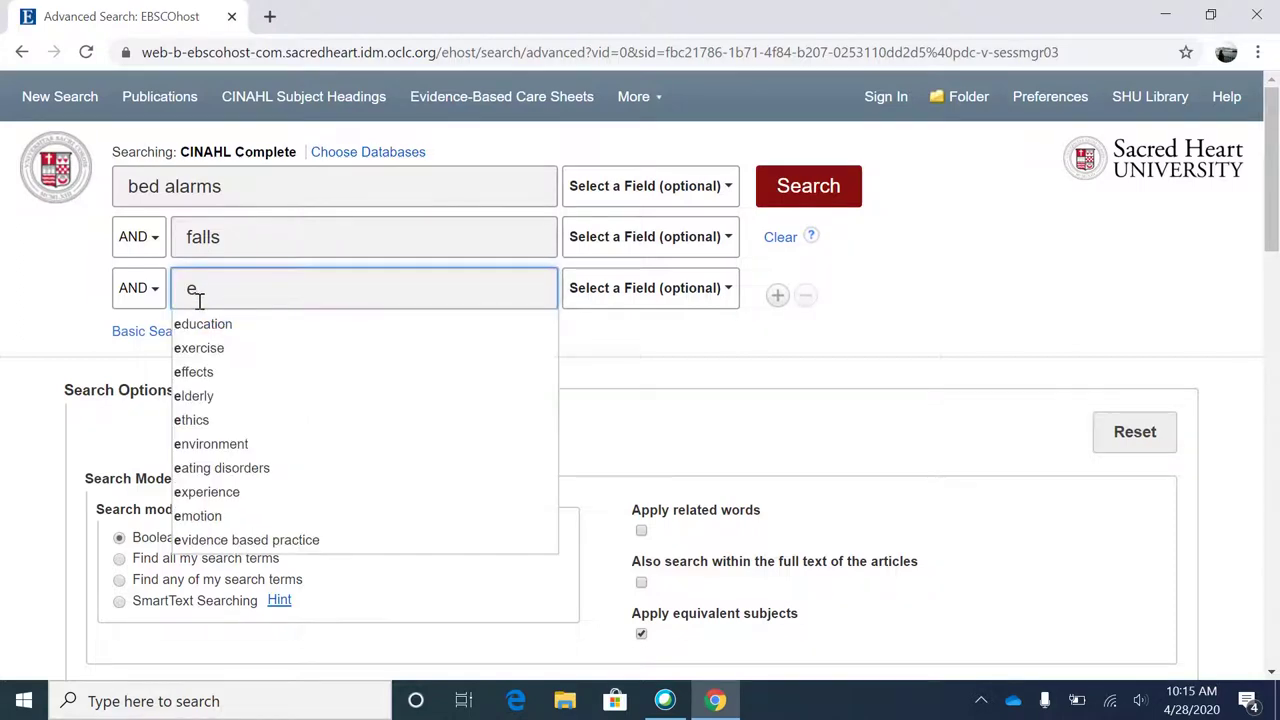
{"action": "type", "text": "lderly"}
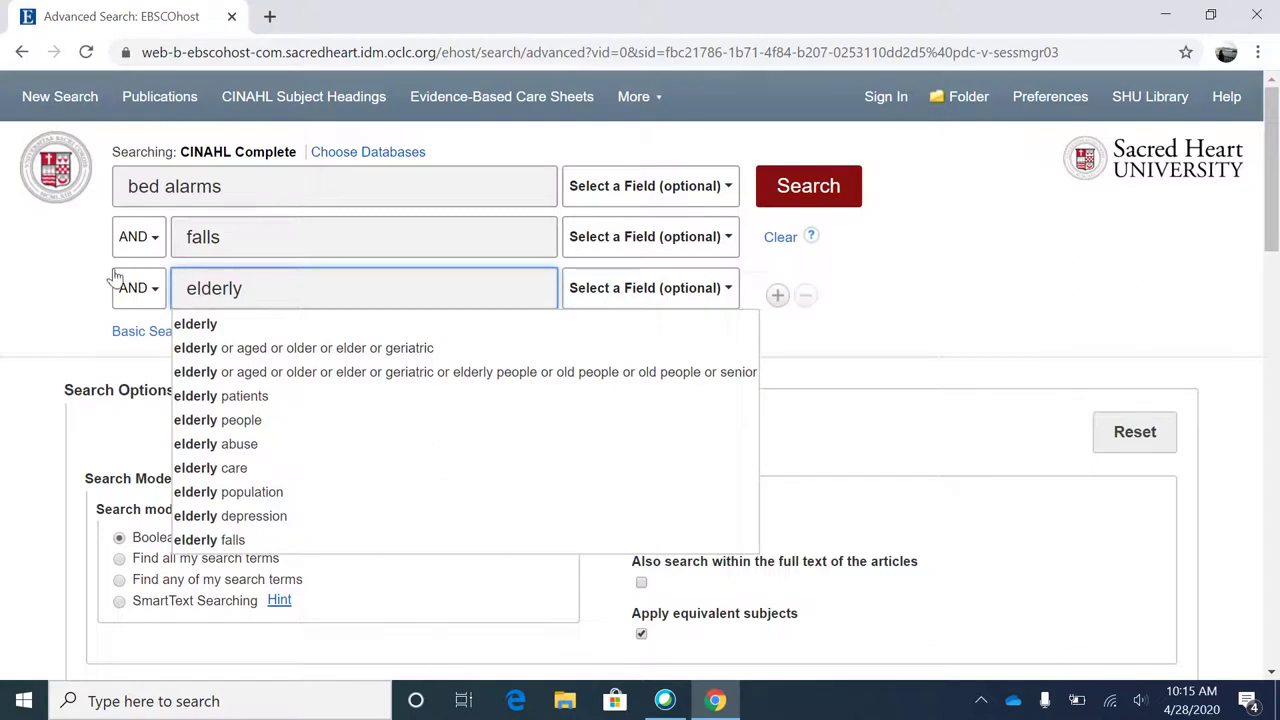
{"action": "left_click", "coordinate": [57, 271]}
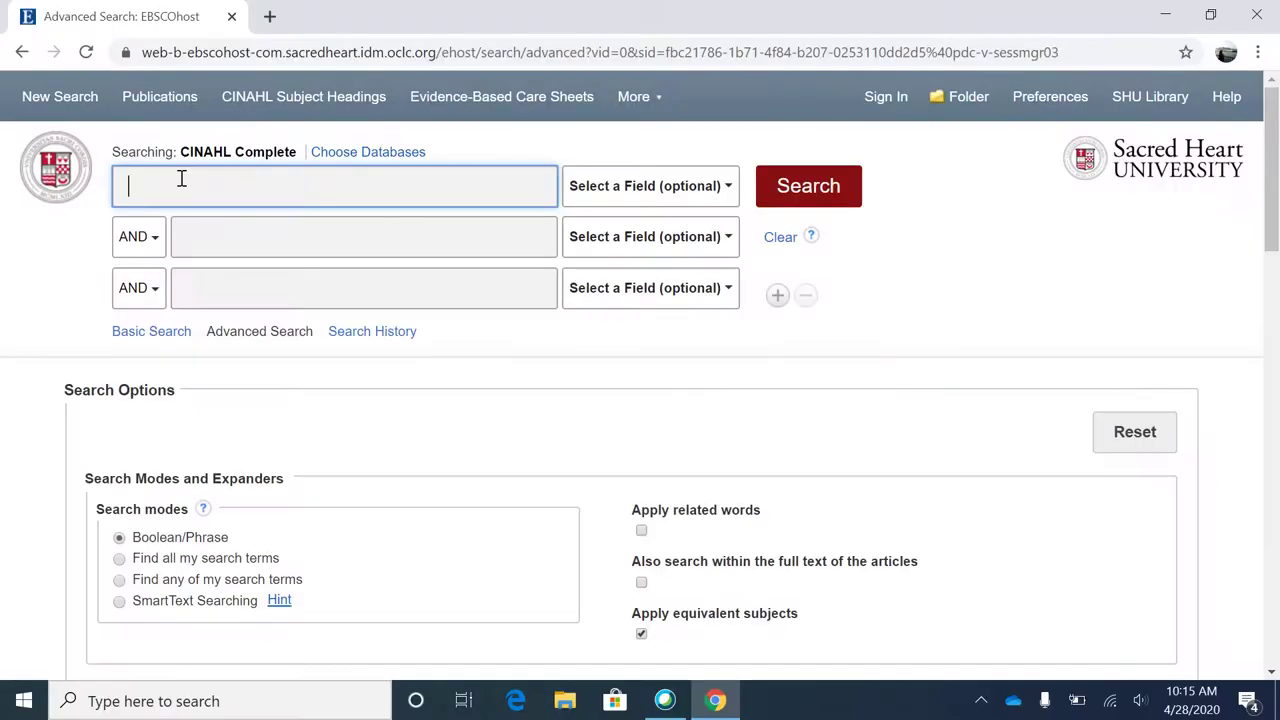
Step: Fill the rows with 'bed alarm or bed sensor', 'falls or trips' and 'elderly or geriatric or older'
{"action": "type", "text": "bed ala"}
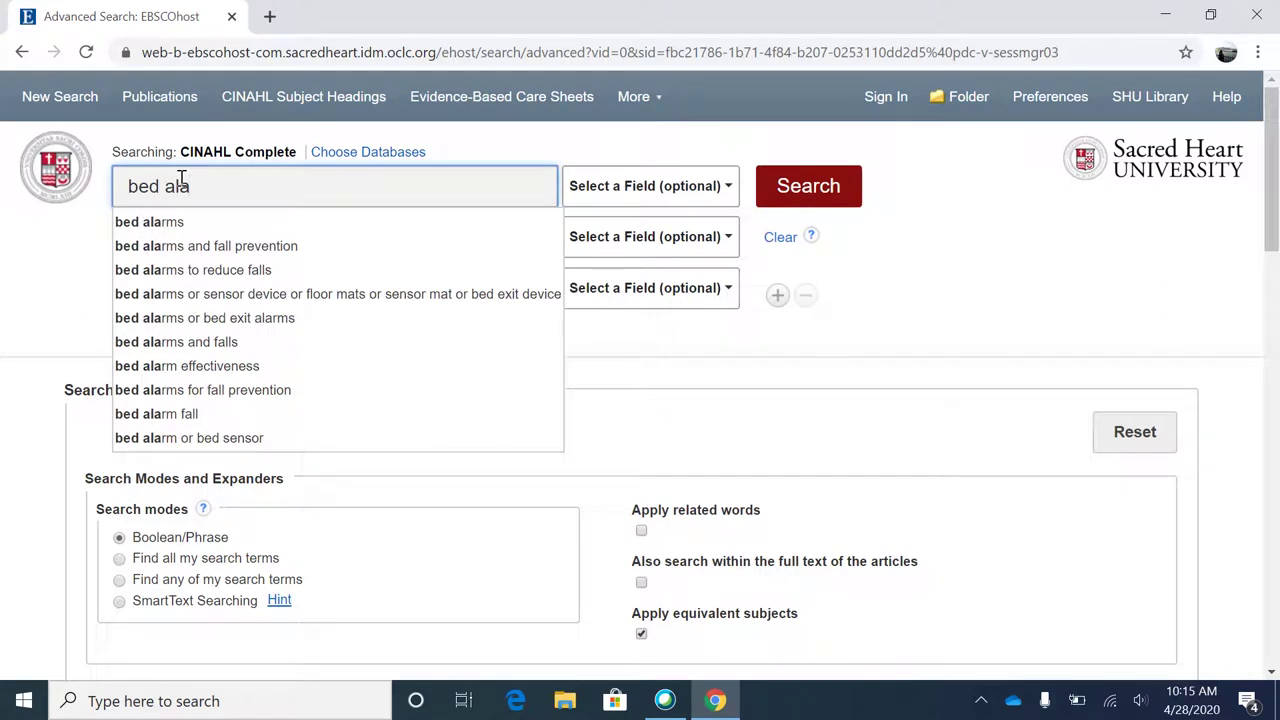
{"action": "type", "text": "rm"}
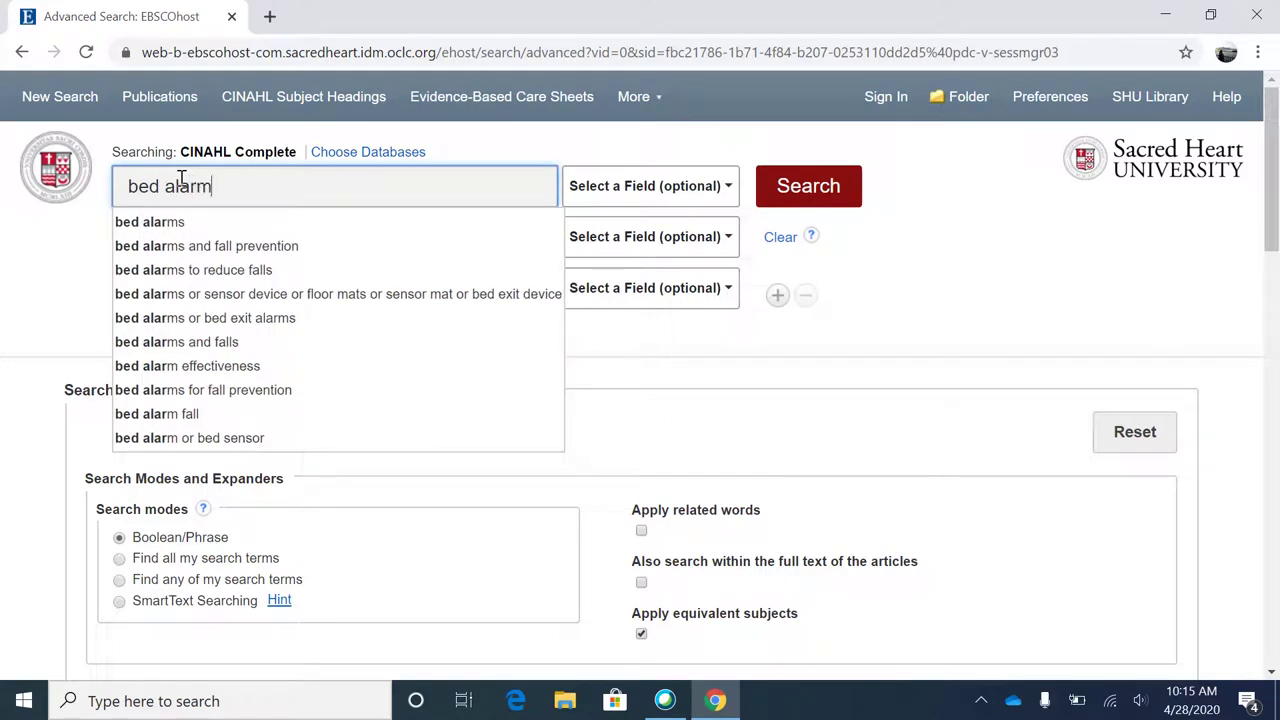
{"action": "type", "text": " or bed sensor"}
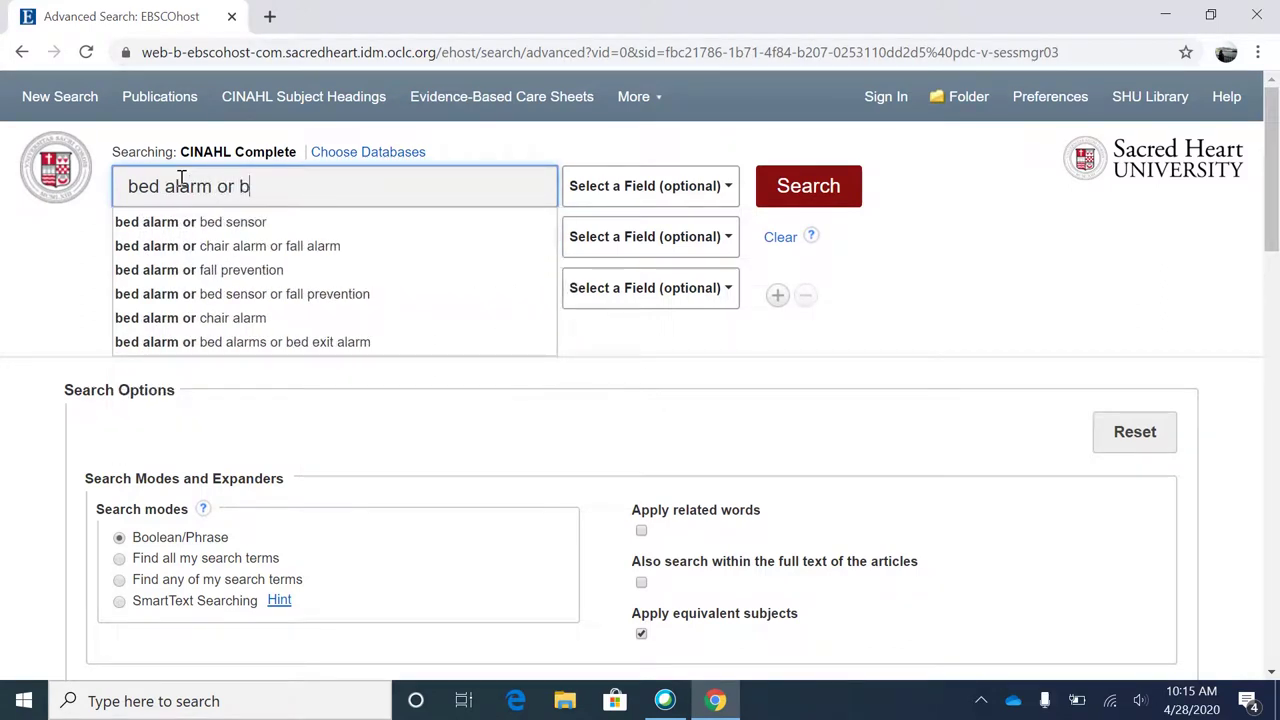
{"action": "key", "text": "Tab"}
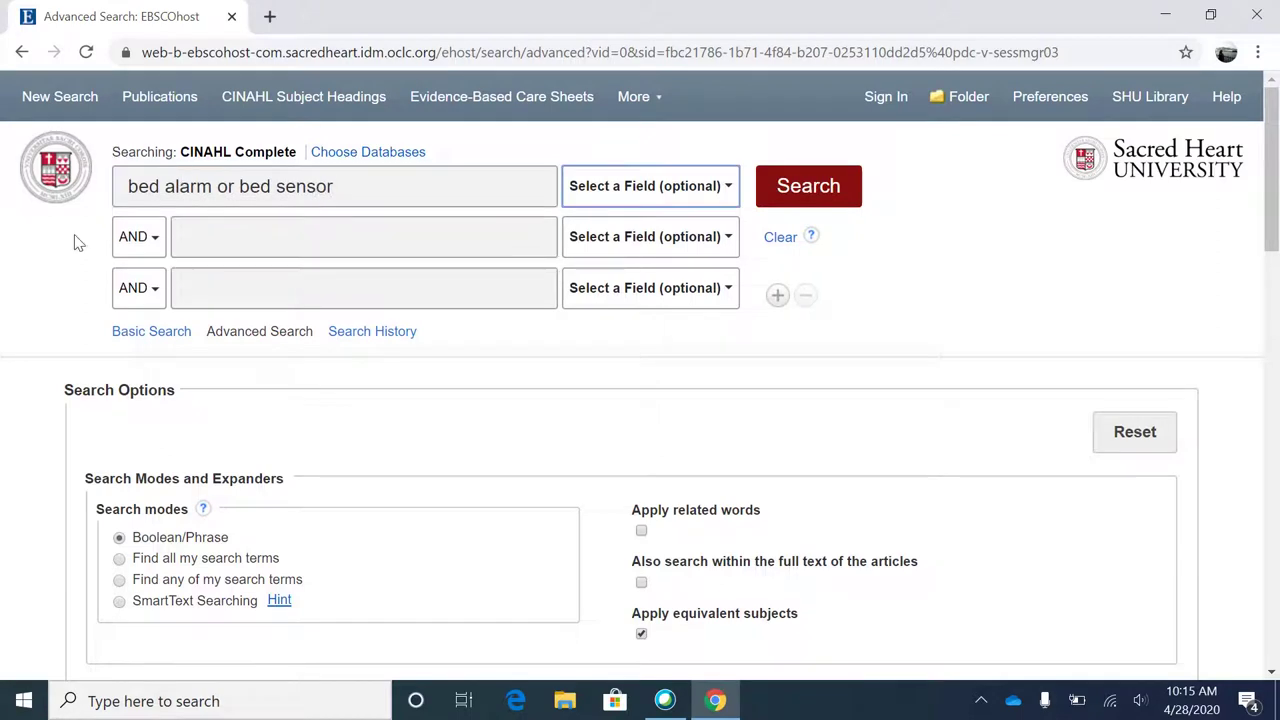
{"action": "left_click", "coordinate": [219, 240]}
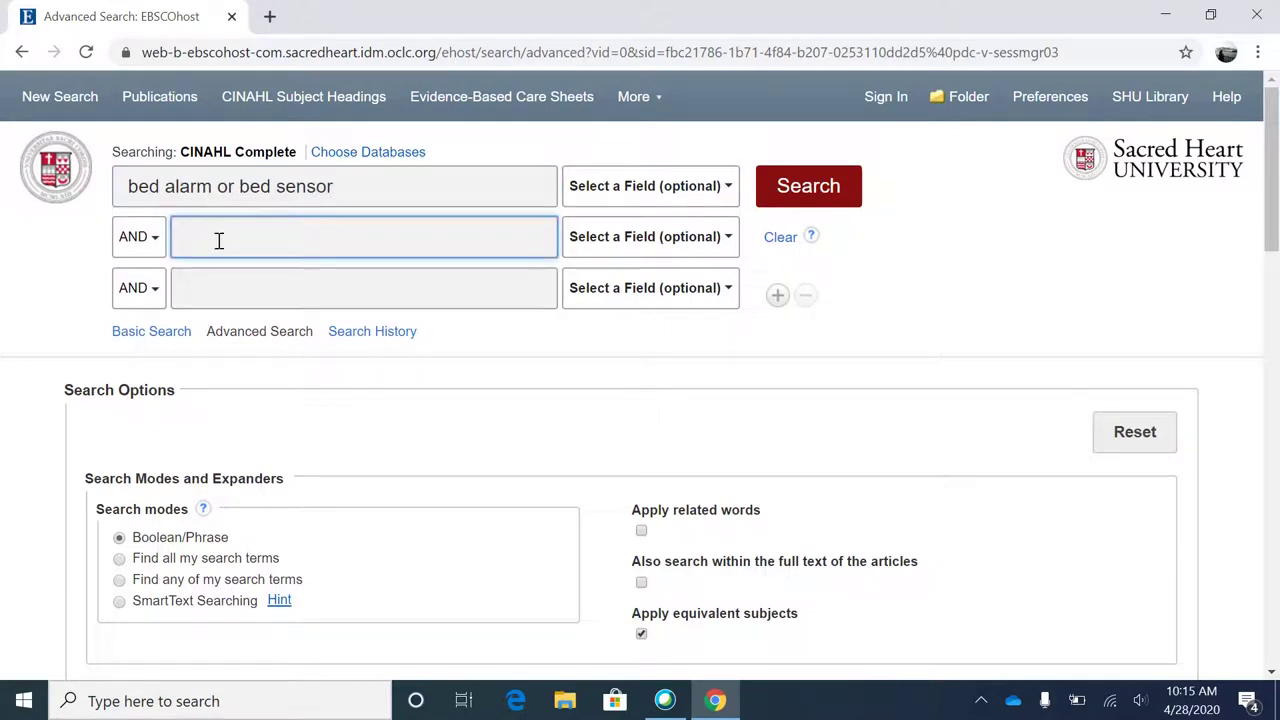
{"action": "type", "text": "falls or trips"}
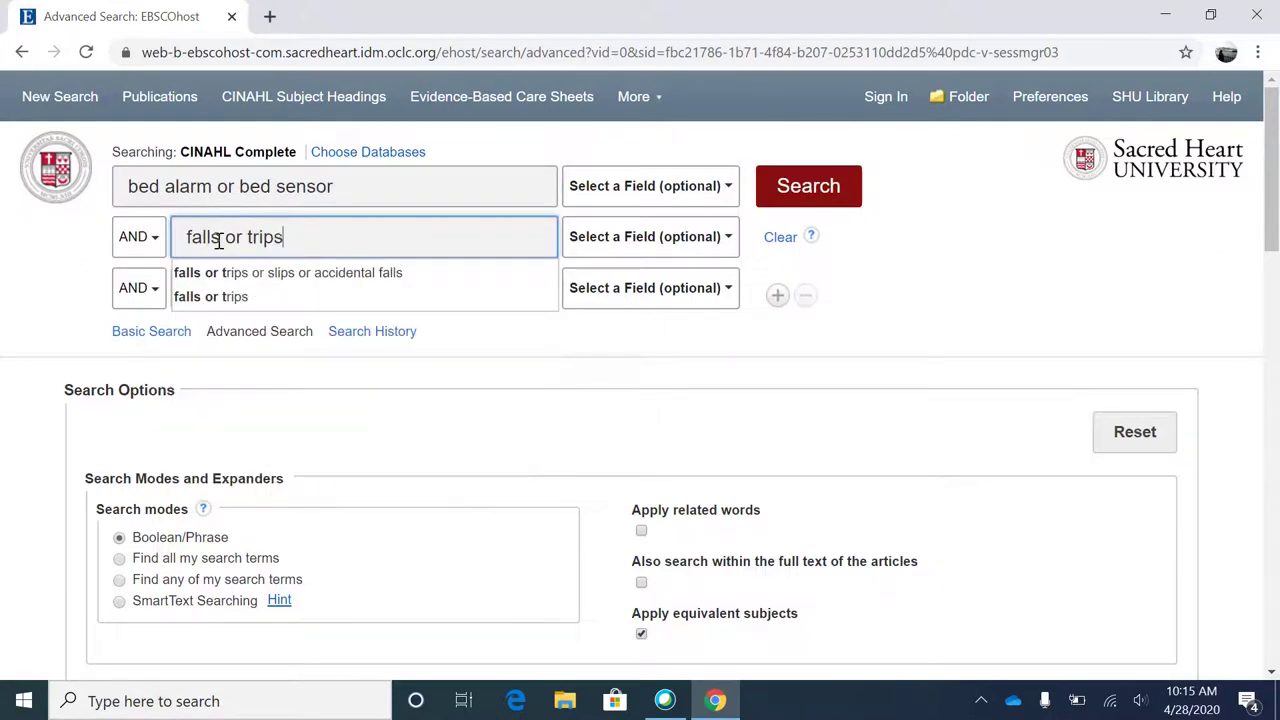
{"action": "left_click", "coordinate": [64, 266]}
{"action": "left_click", "coordinate": [220, 292]}
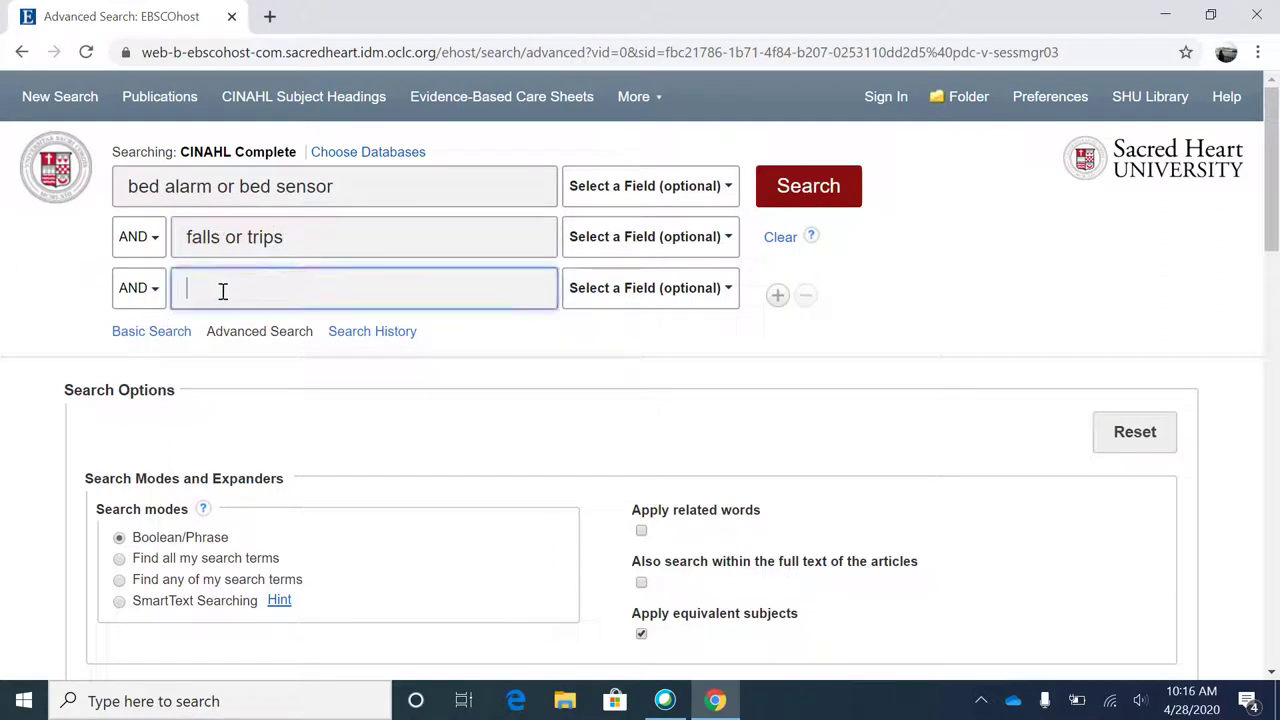
{"action": "type", "text": "elderly or"}
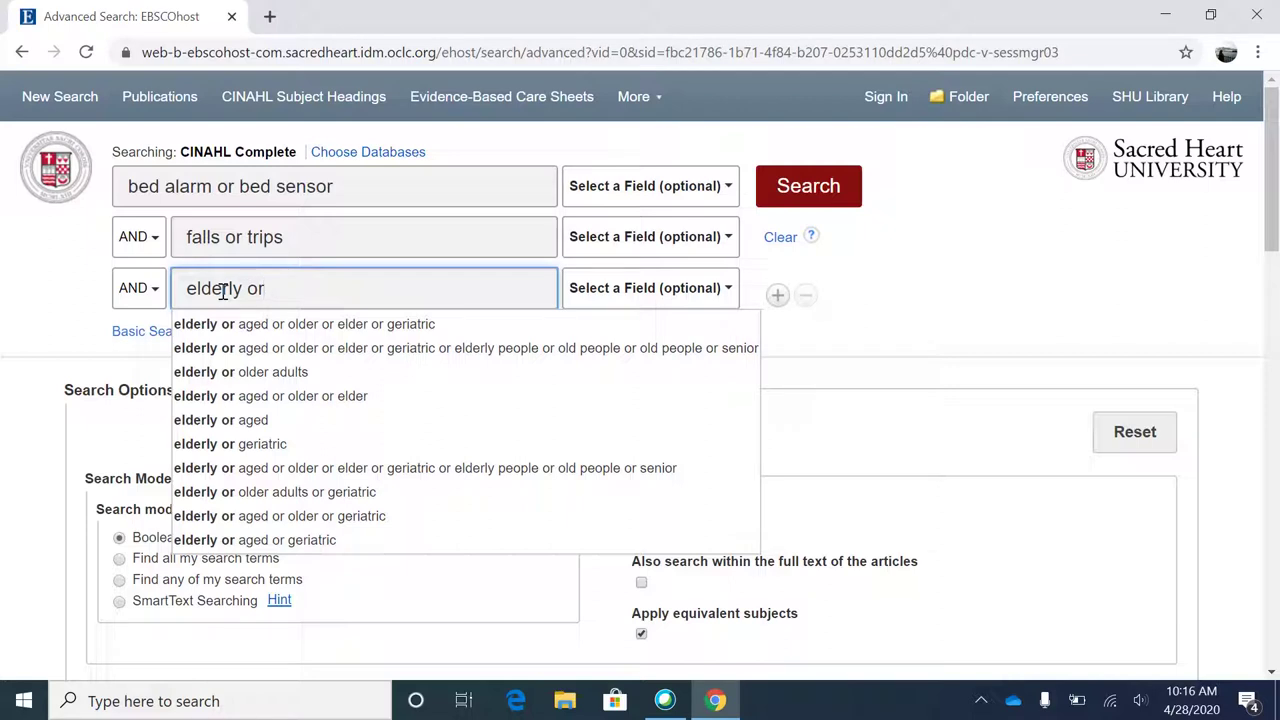
{"action": "type", "text": "geriatric"}
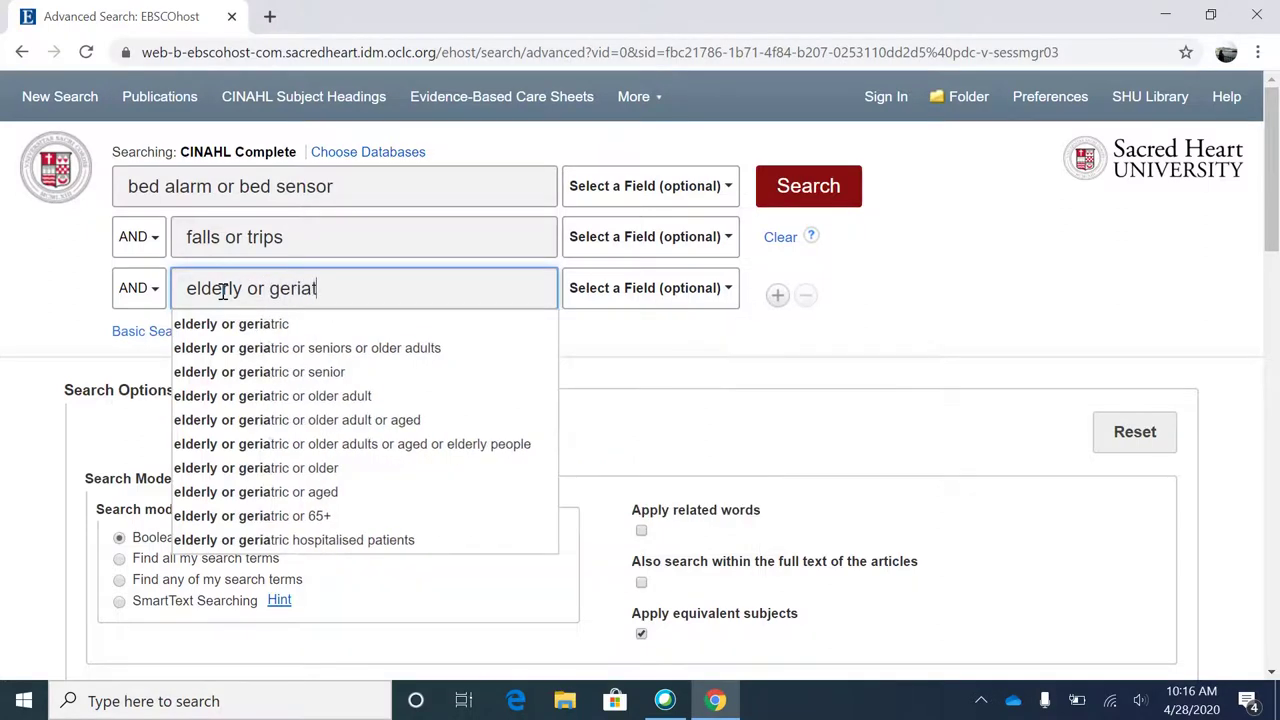
{"action": "type", "text": " or older"}
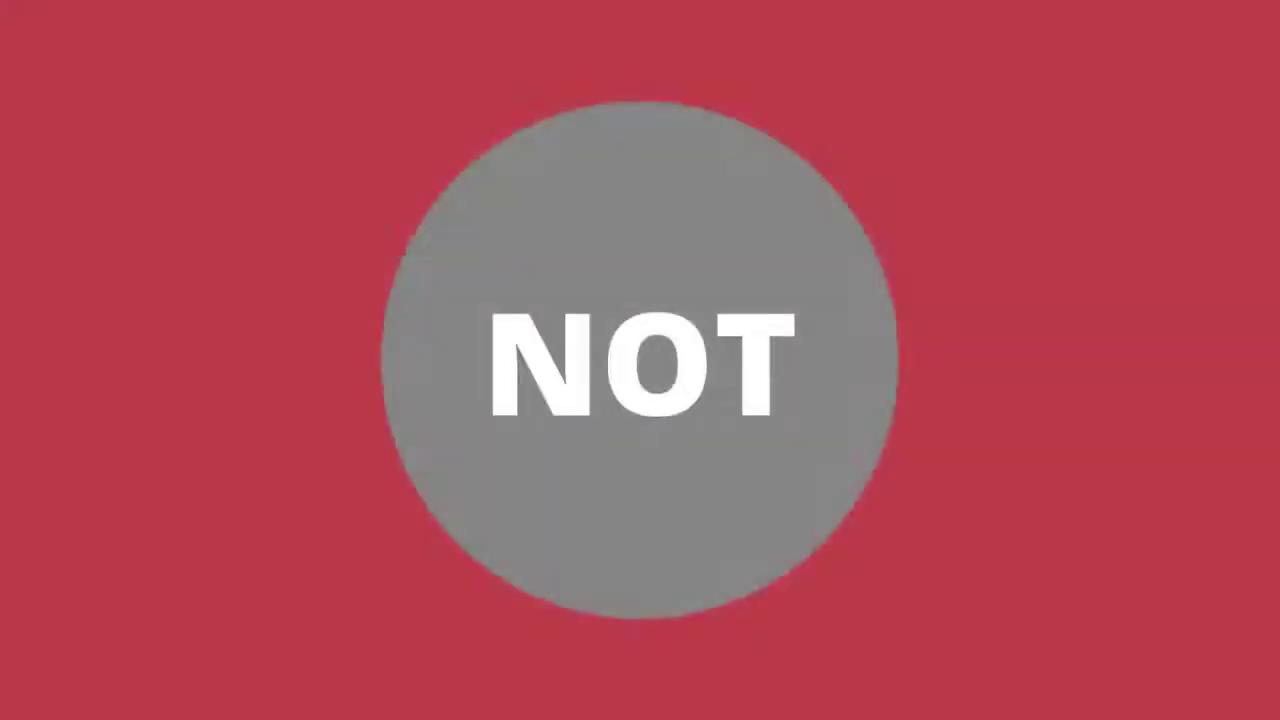
Step: Append 'or aged' to the third row and add a fourth NOT row for 'hospitals'
{"action": "type", "text": "or aged"}
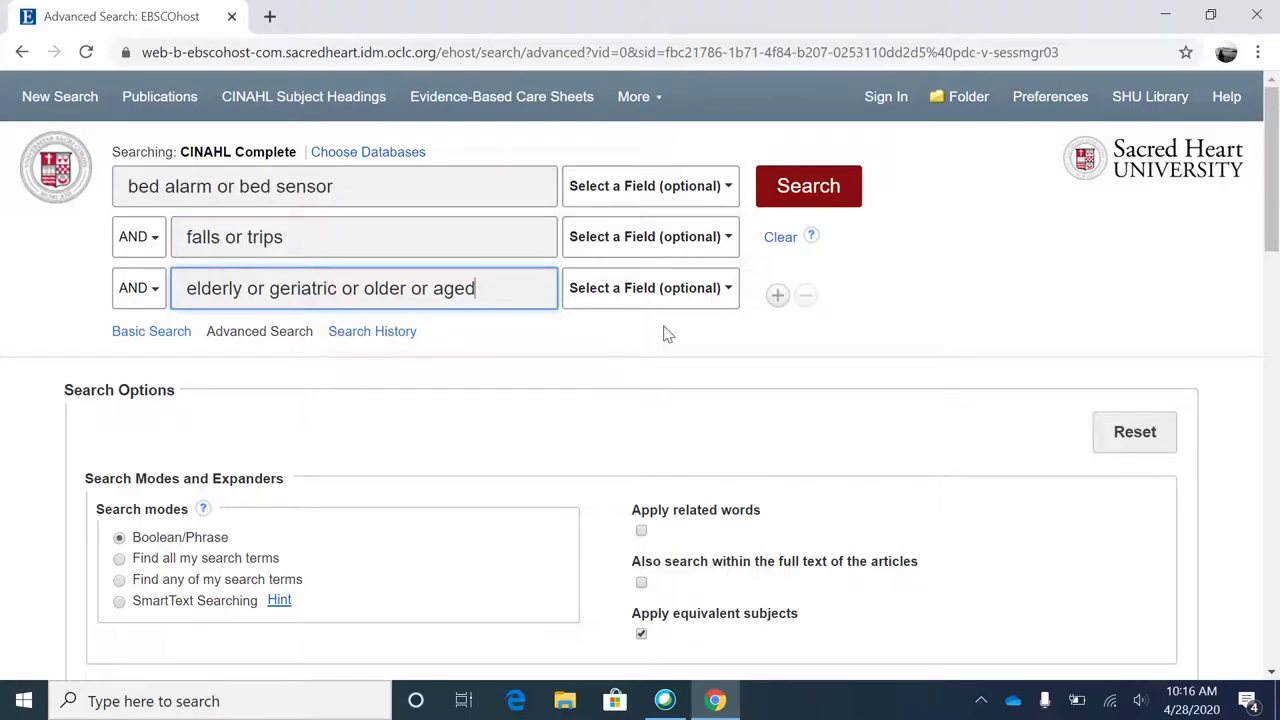
{"action": "left_click", "coordinate": [779, 297]}
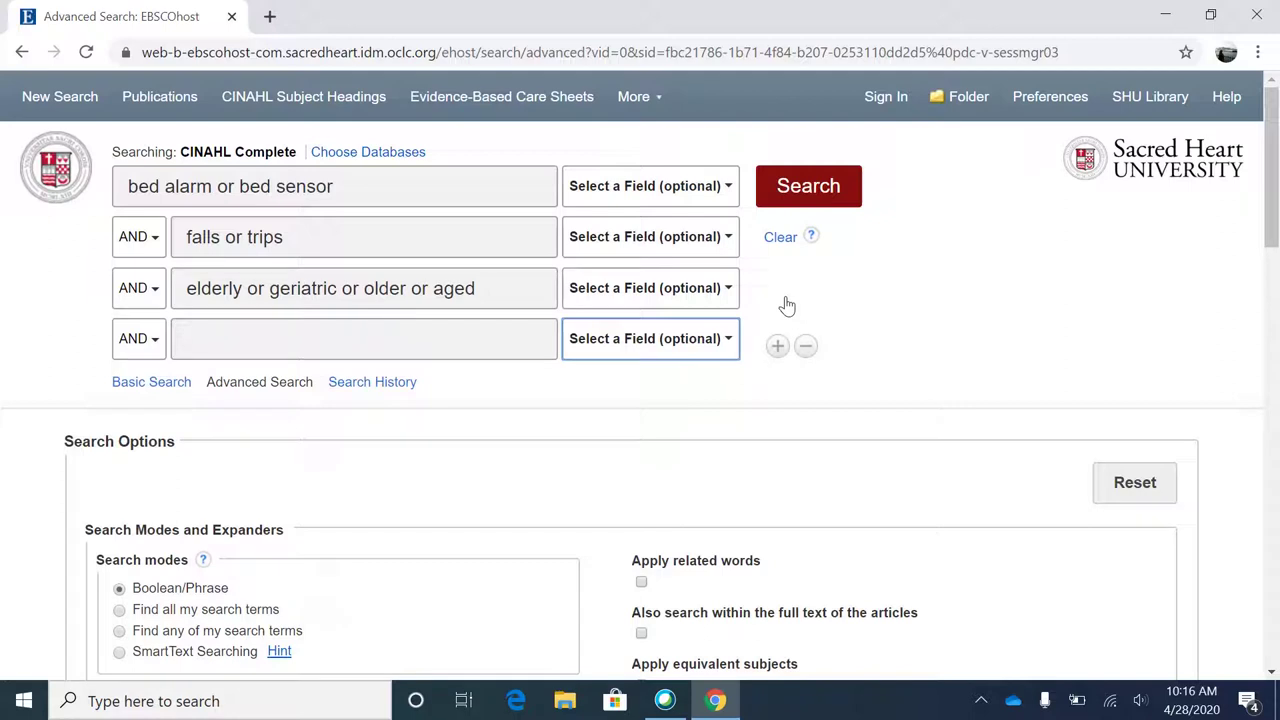
{"action": "left_click", "coordinate": [128, 341]}
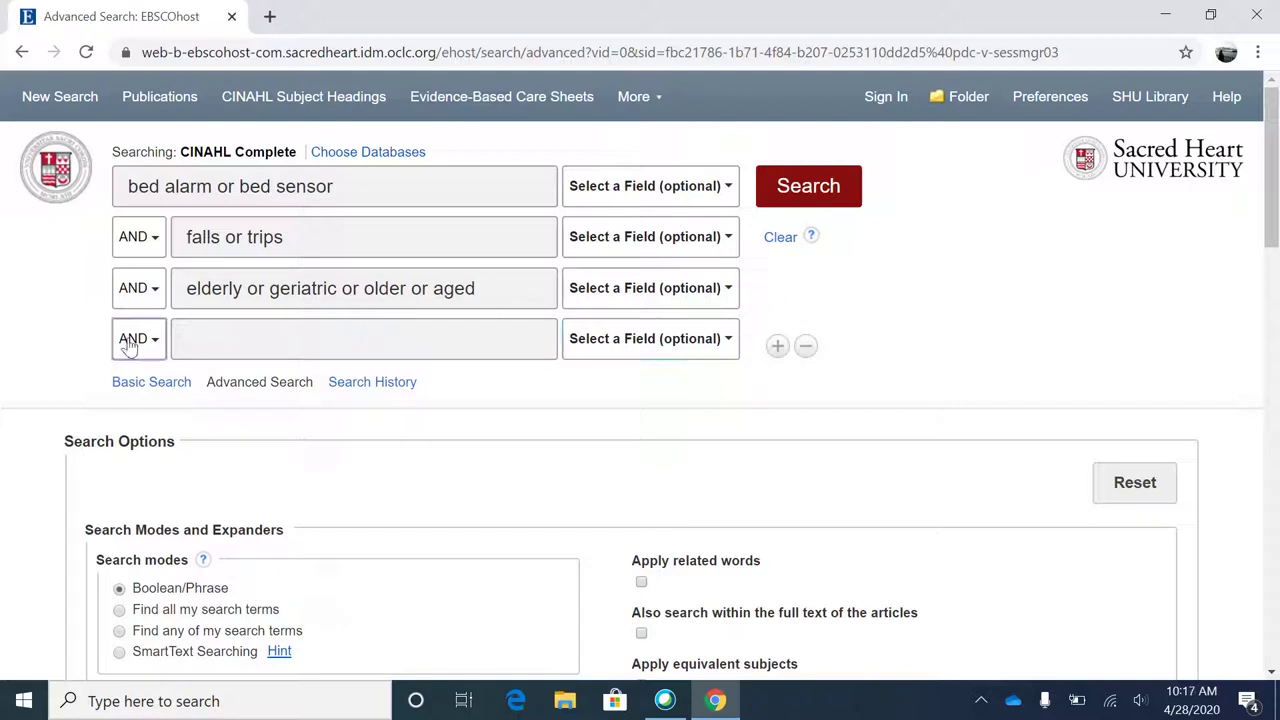
{"action": "left_click", "coordinate": [128, 341]}
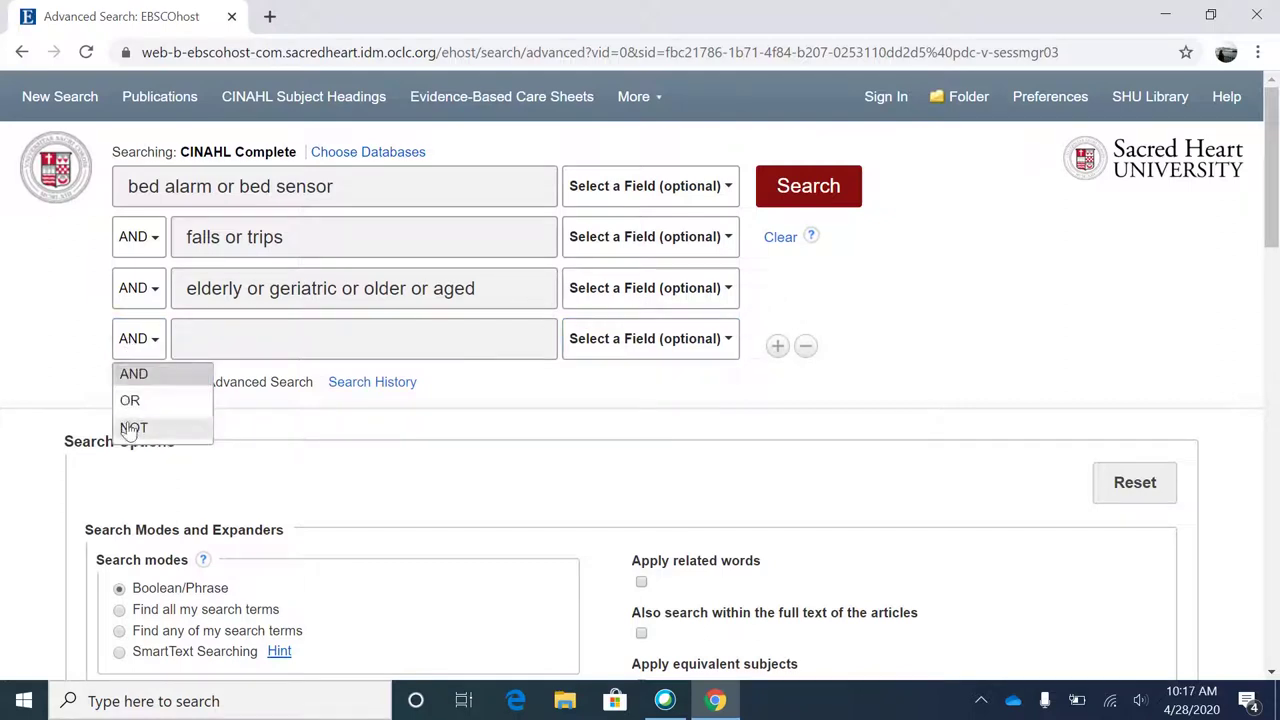
{"action": "left_click", "coordinate": [130, 426]}
{"action": "left_click", "coordinate": [233, 330]}
{"action": "type", "text": "hos"}
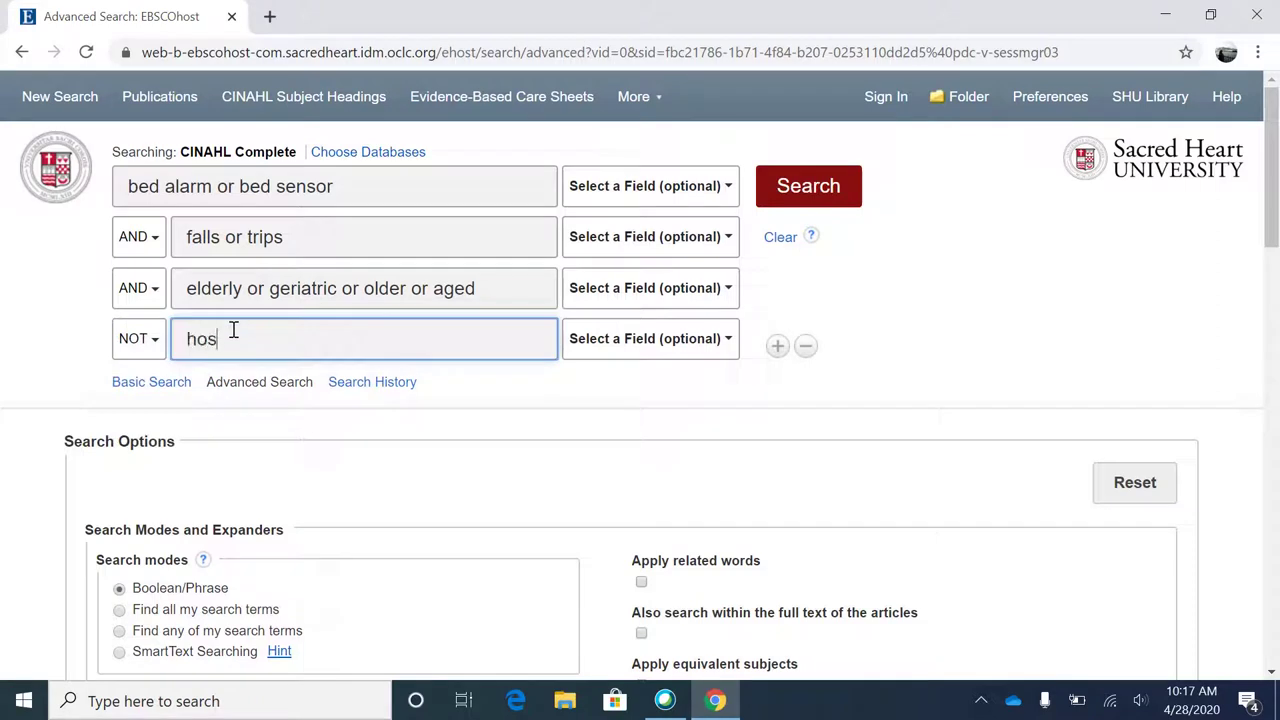
{"action": "type", "text": "pitals"}
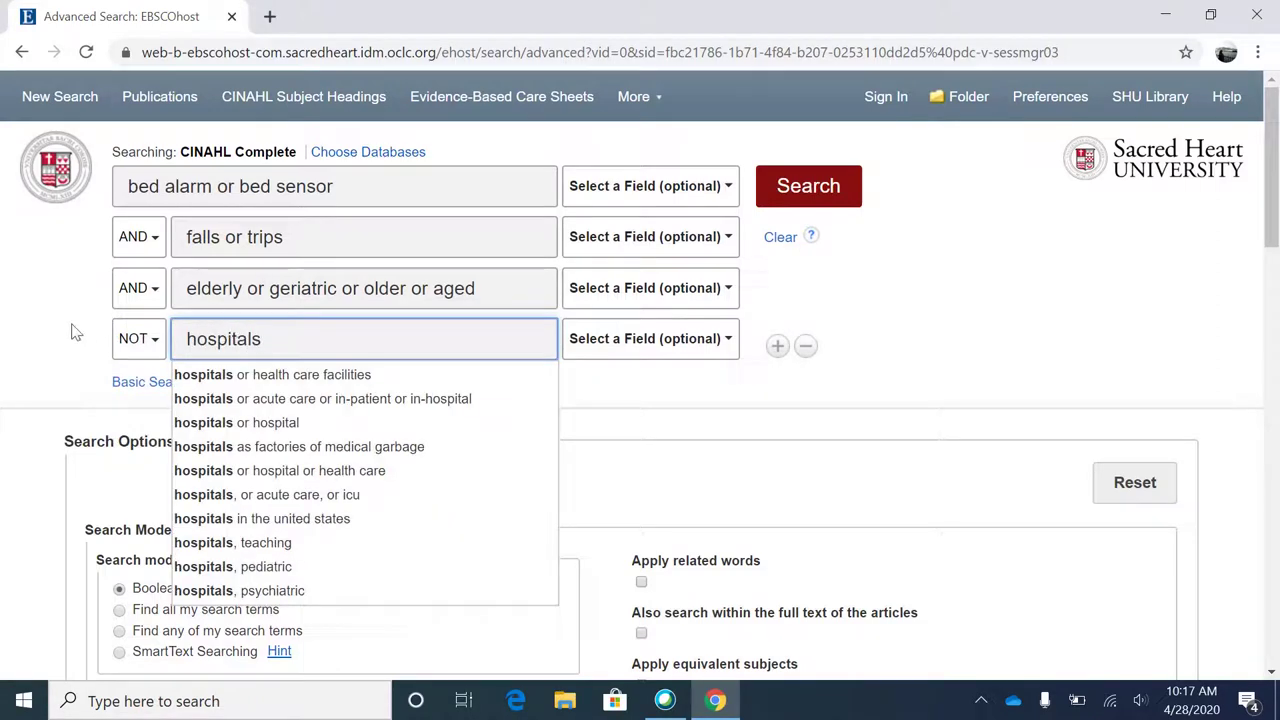
{"action": "left_click", "coordinate": [45, 327]}
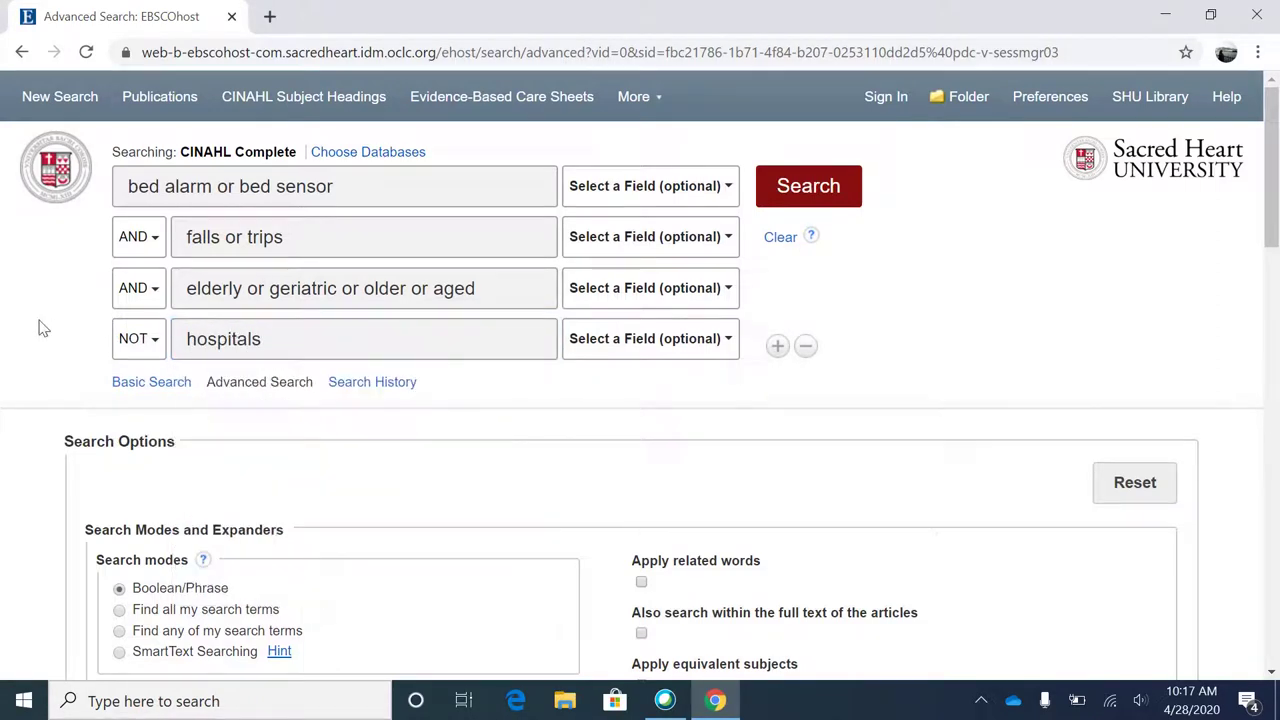
Step: Switch the fourth row to AND and replace 'hospitals' with 'residential care or nursing h'
{"action": "key", "text": "Tab"}
{"action": "key", "text": "a"}
{"action": "key", "text": "Tab"}
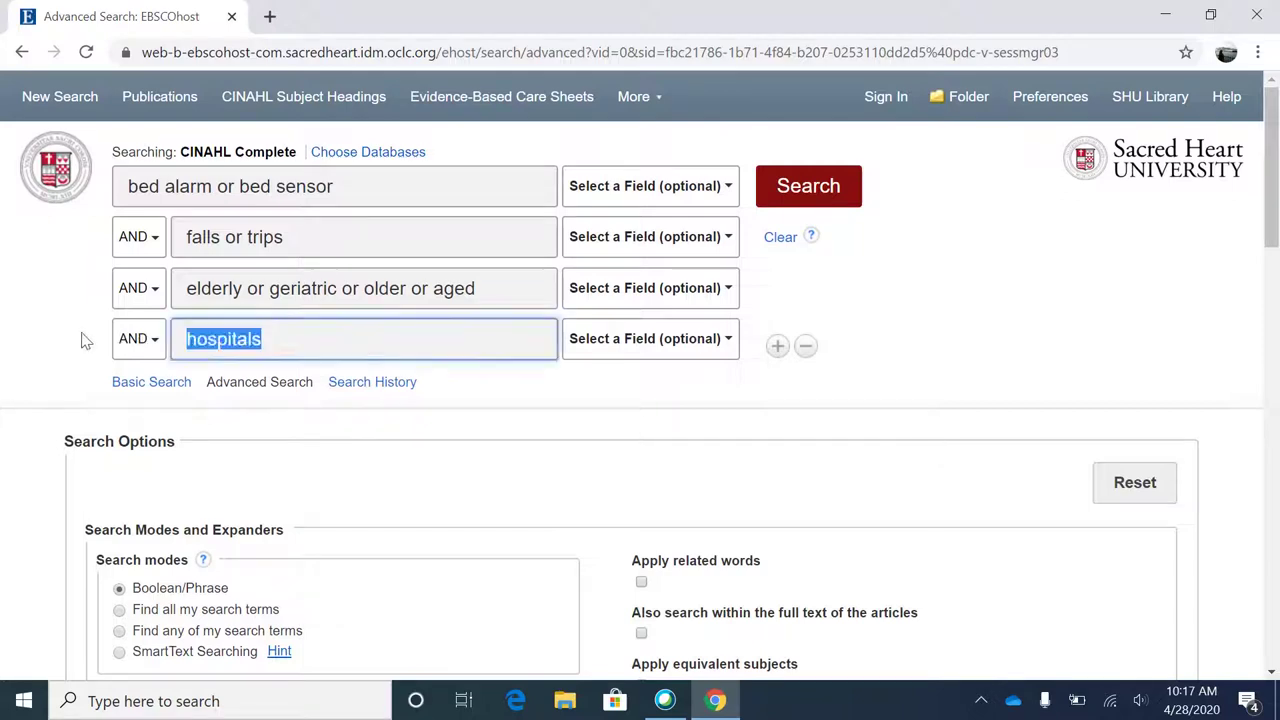
{"action": "type", "text": "residen"}
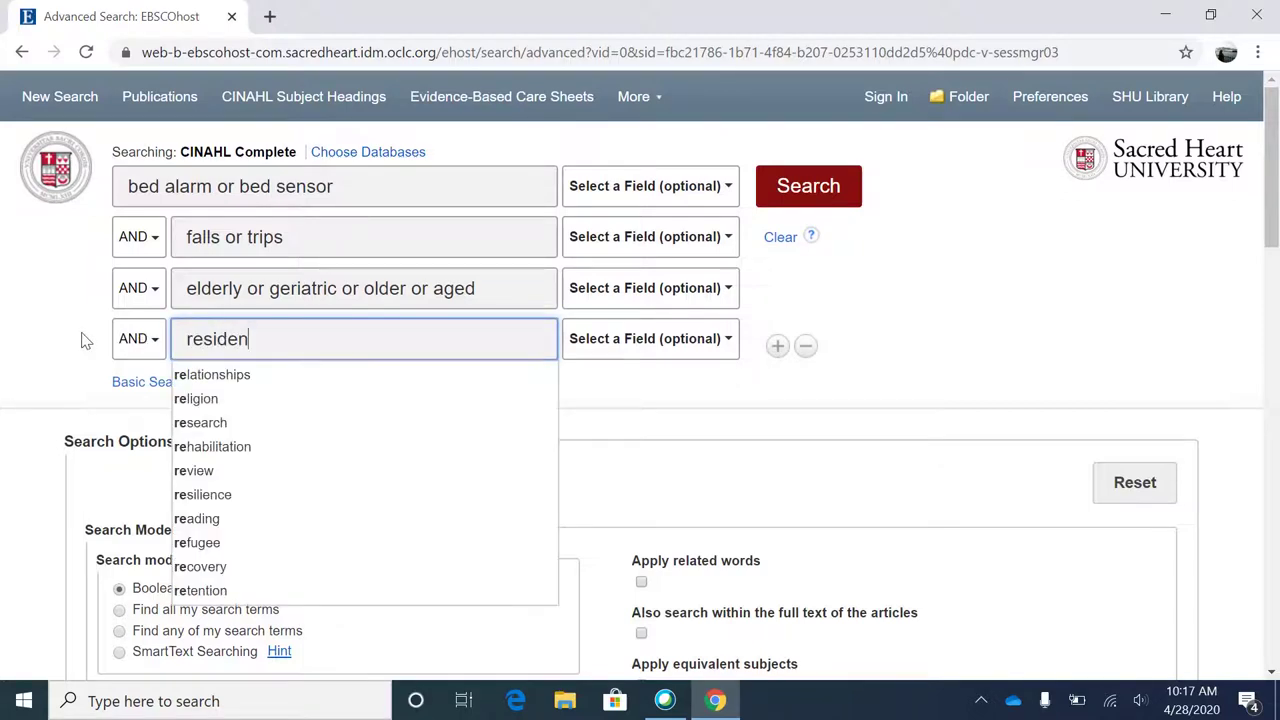
{"action": "type", "text": "tial care or "}
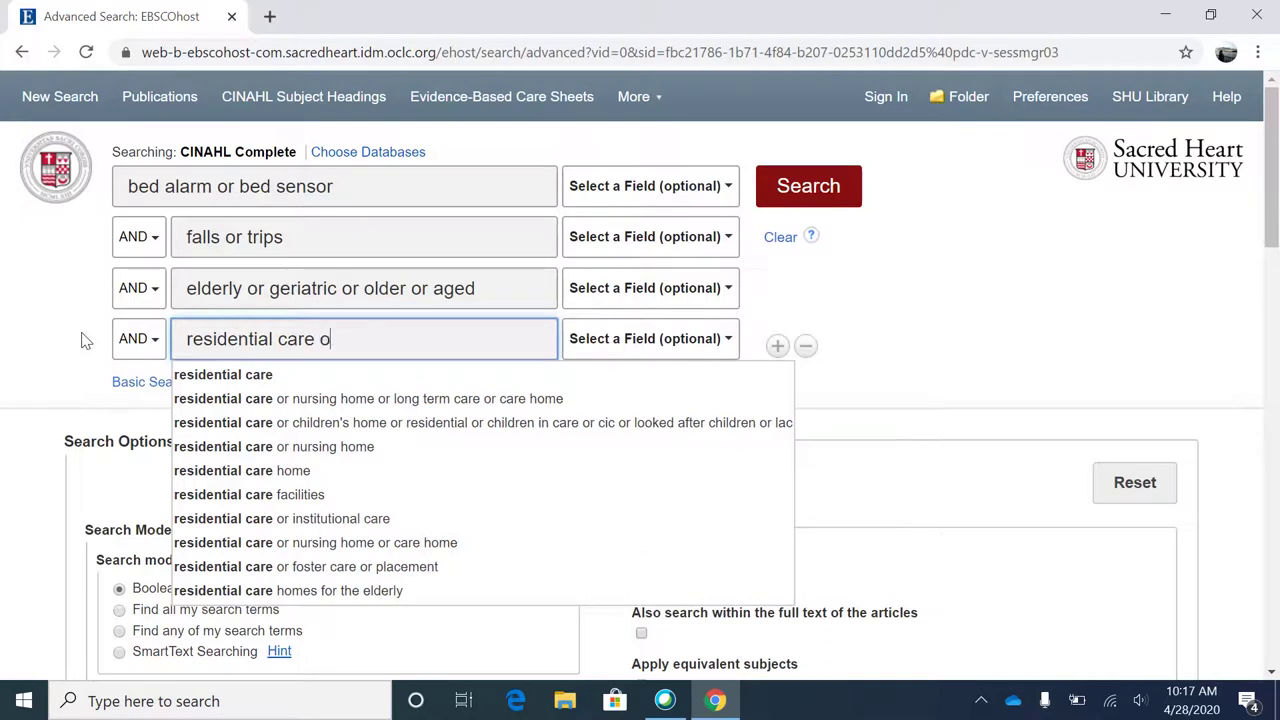
{"action": "type", "text": "nursing h"}
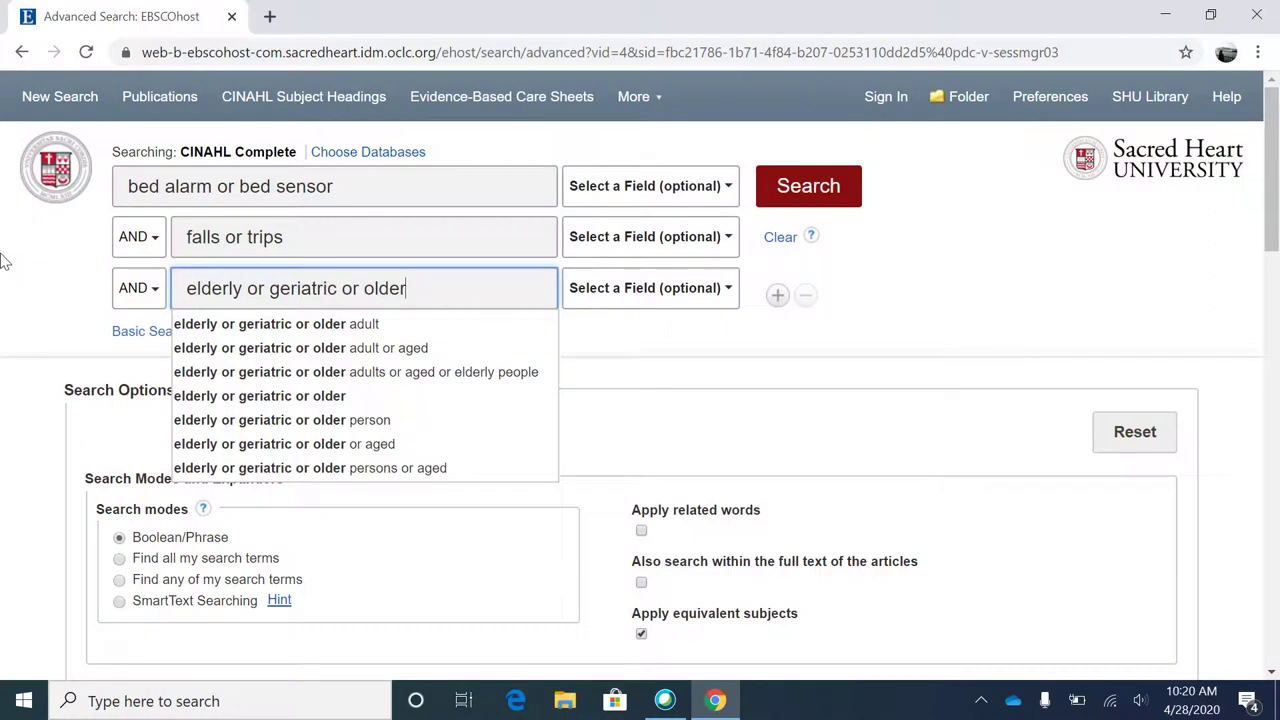
Step: Run the search and change the Publication Date start year from 1998 to 2015
{"action": "left_click", "coordinate": [20, 272]}
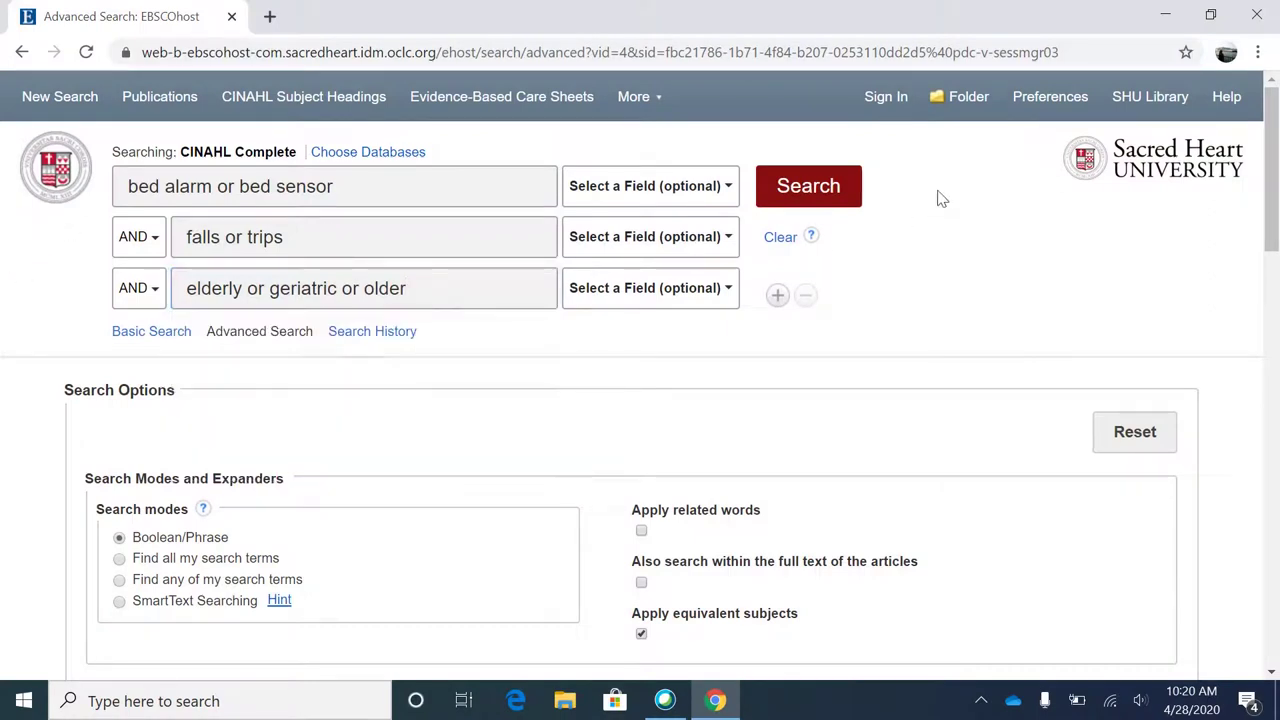
{"action": "left_click", "coordinate": [820, 190]}
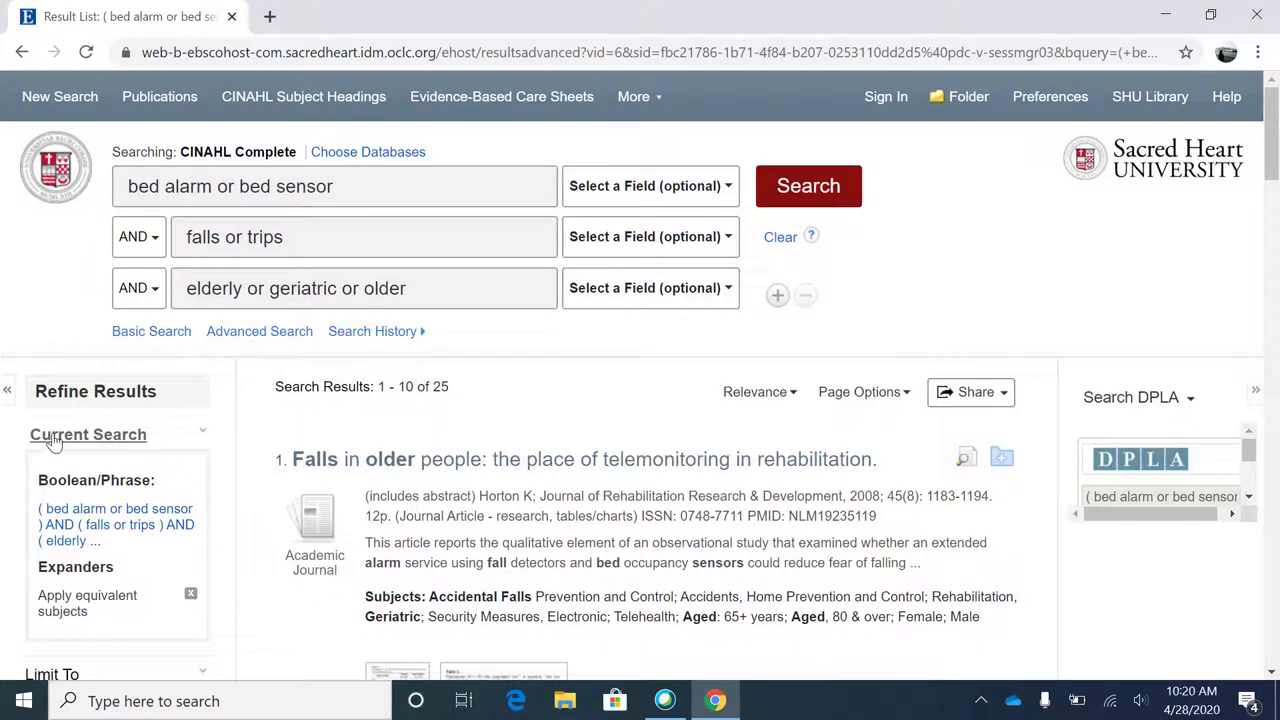
{"action": "scroll", "coordinate": [52, 440], "scroll_direction": "down", "scroll_amount": 2}
{"action": "scroll", "coordinate": [55, 441], "scroll_direction": "down", "scroll_amount": 1}
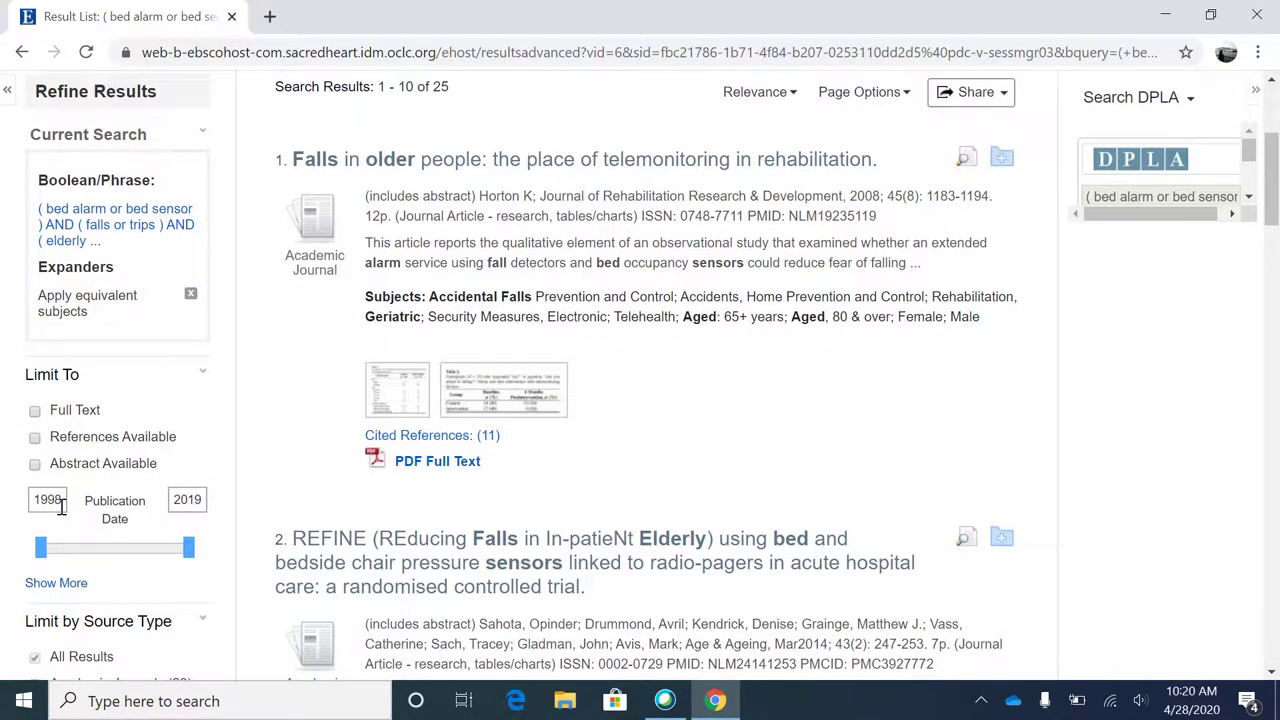
{"action": "scroll", "coordinate": [3, 513], "scroll_direction": "down", "scroll_amount": 1}
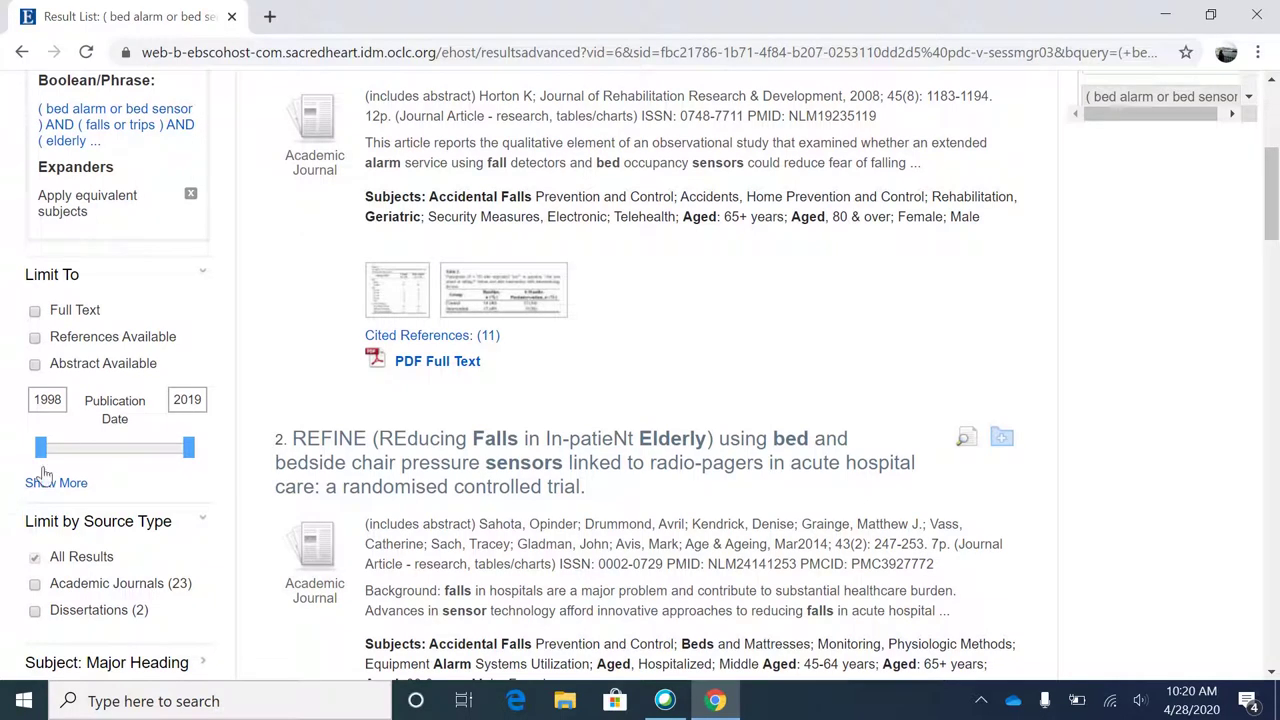
{"action": "left_click_drag", "start_coordinate": [60, 399], "coordinate": [3, 410]}
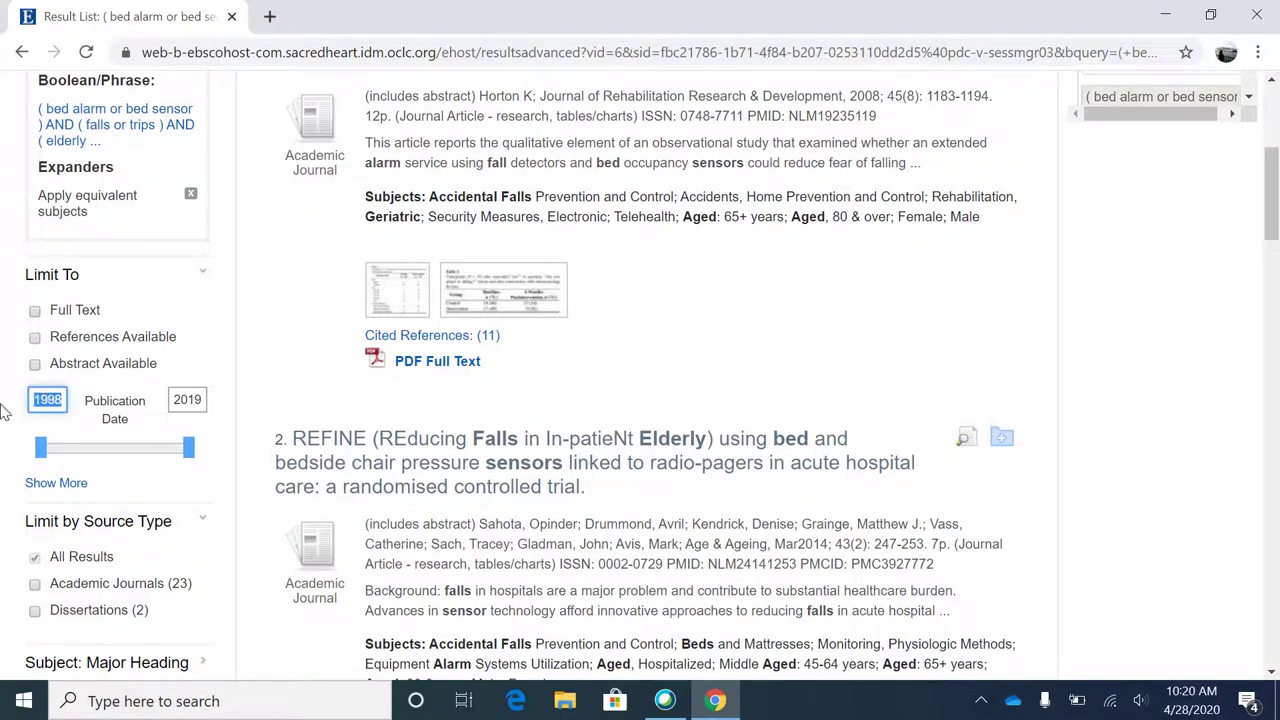
{"action": "type", "text": "2015"}
{"action": "key", "text": "Return"}
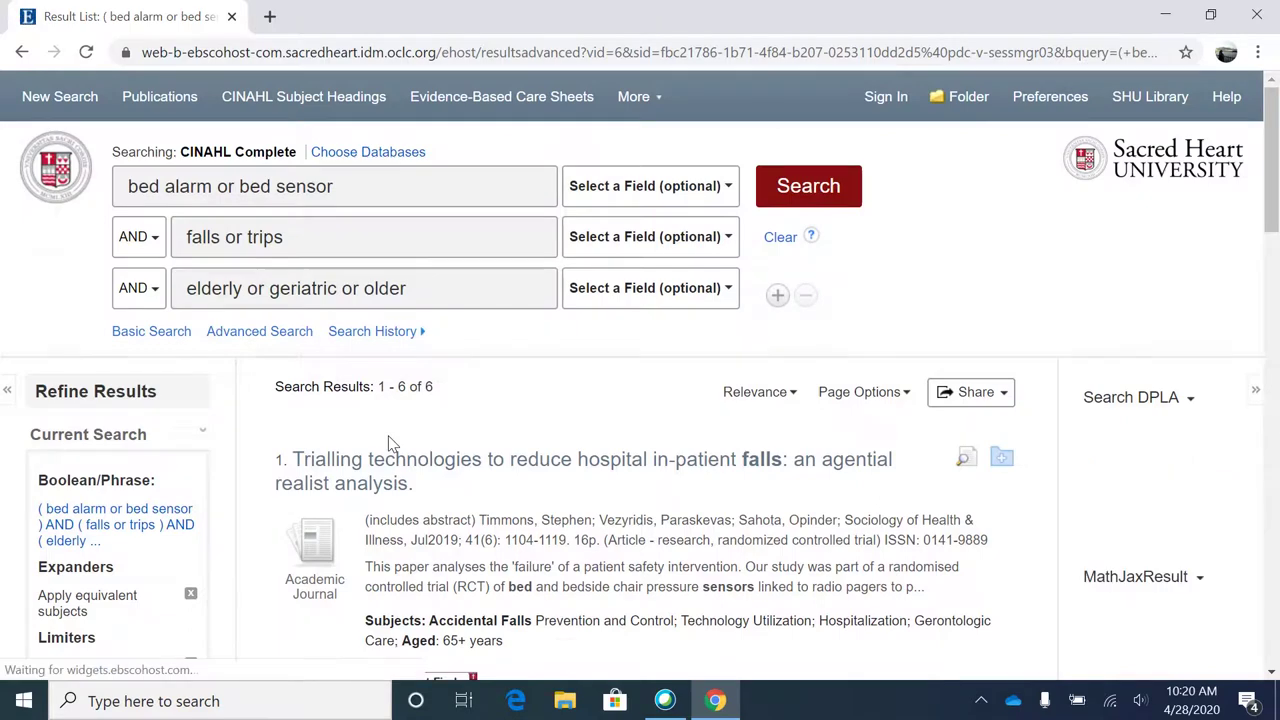
{"action": "scroll", "coordinate": [390, 445], "scroll_direction": "down", "scroll_amount": 1}
{"action": "scroll", "coordinate": [390, 445], "scroll_direction": "down", "scroll_amount": 1}
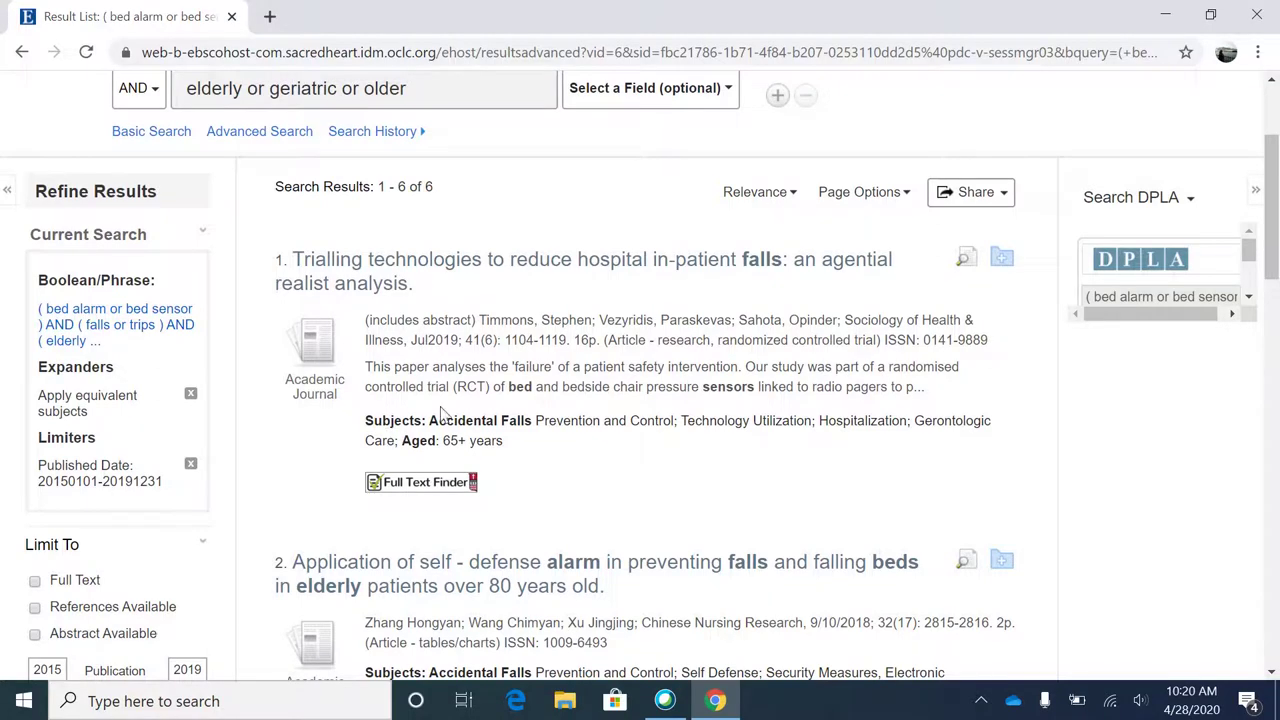
{"action": "scroll", "coordinate": [508, 383], "scroll_direction": "up", "scroll_amount": 2}
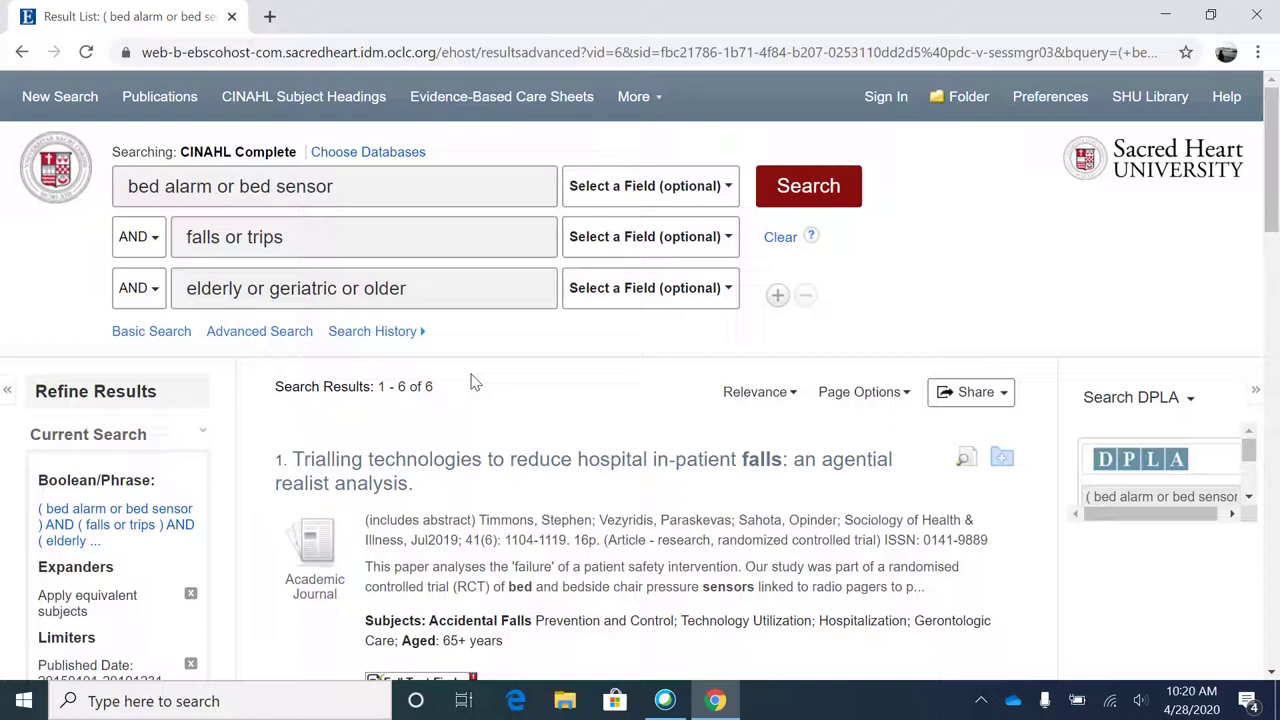
Step: Wrap bed alarm and bed sensor in quotation marks in row one, then search again
{"action": "left_click", "coordinate": [216, 190]}
{"action": "type", "text": "\""}
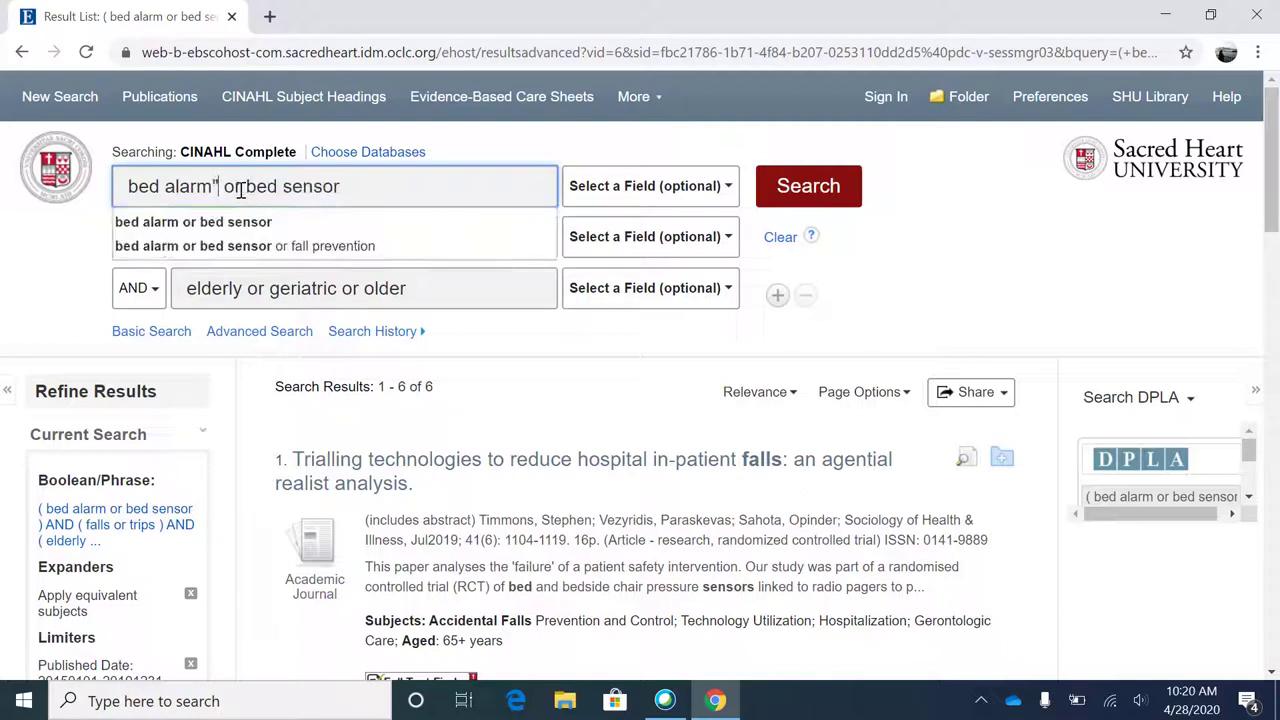
{"action": "left_click", "coordinate": [127, 190]}
{"action": "type", "text": "\""}
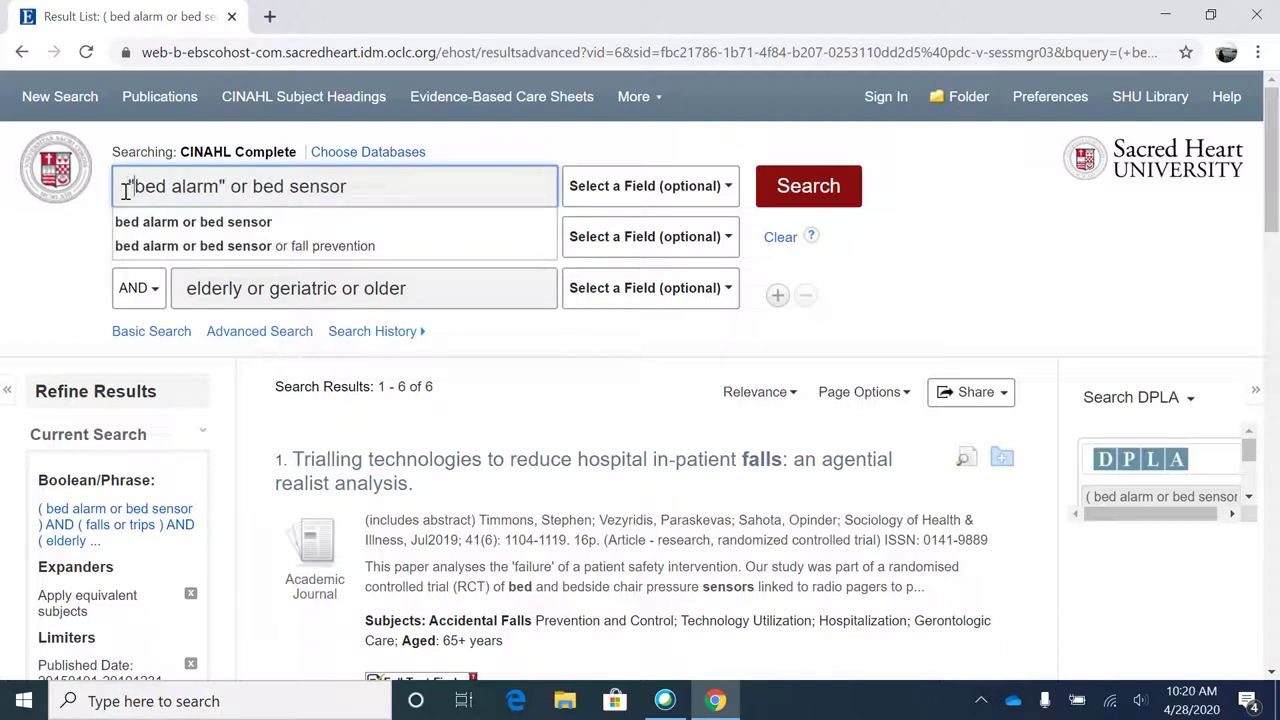
{"action": "left_click", "coordinate": [254, 188]}
{"action": "type", "text": "\""}
{"action": "left_click", "coordinate": [369, 191]}
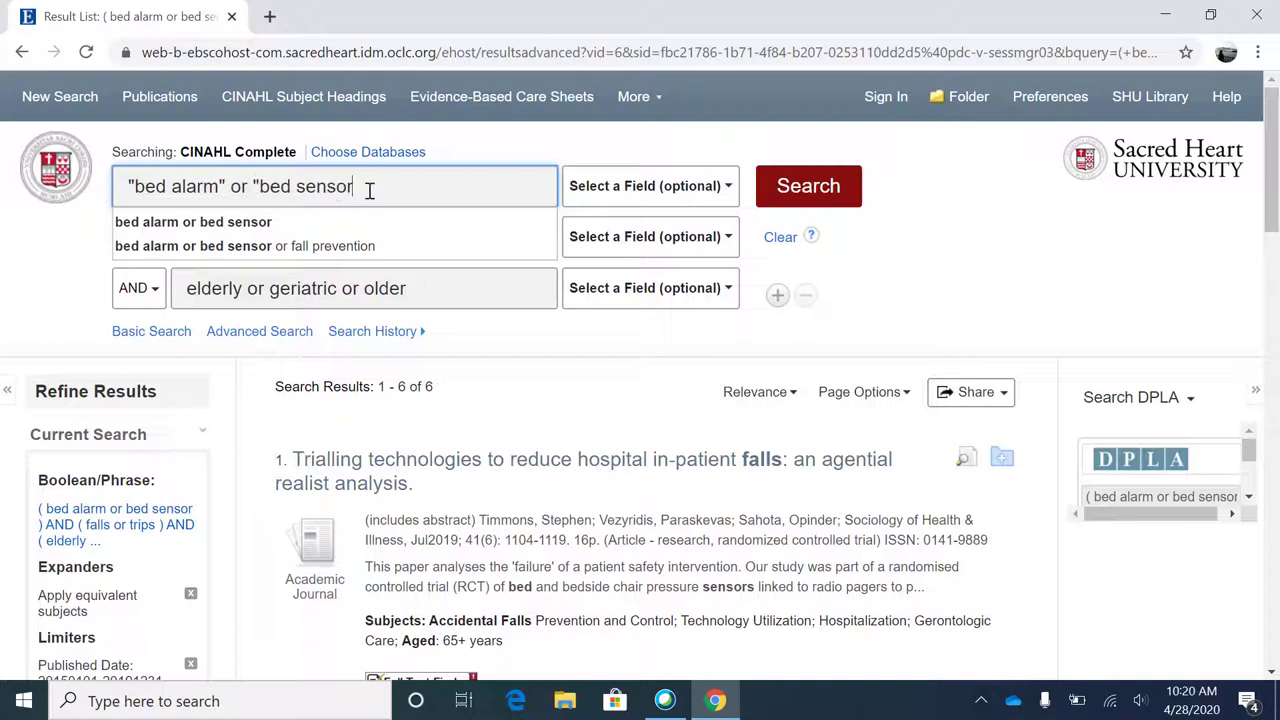
{"action": "type", "text": "\""}
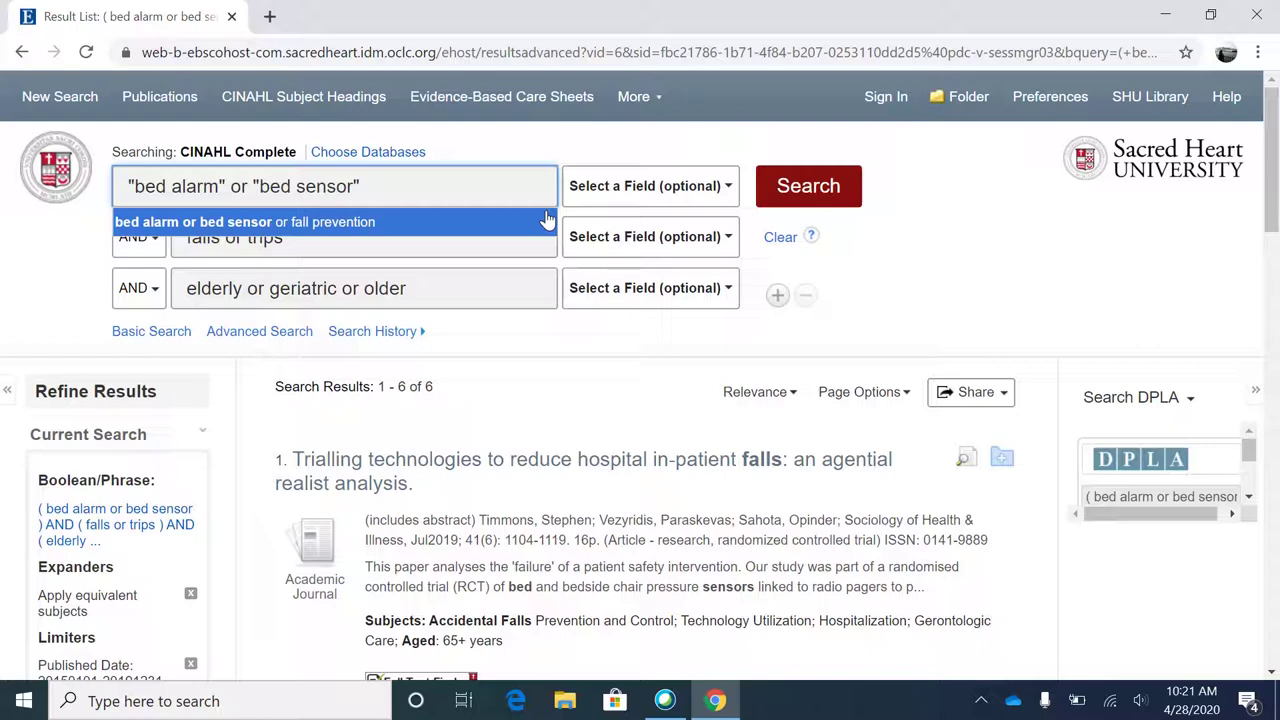
{"action": "left_click", "coordinate": [808, 186]}
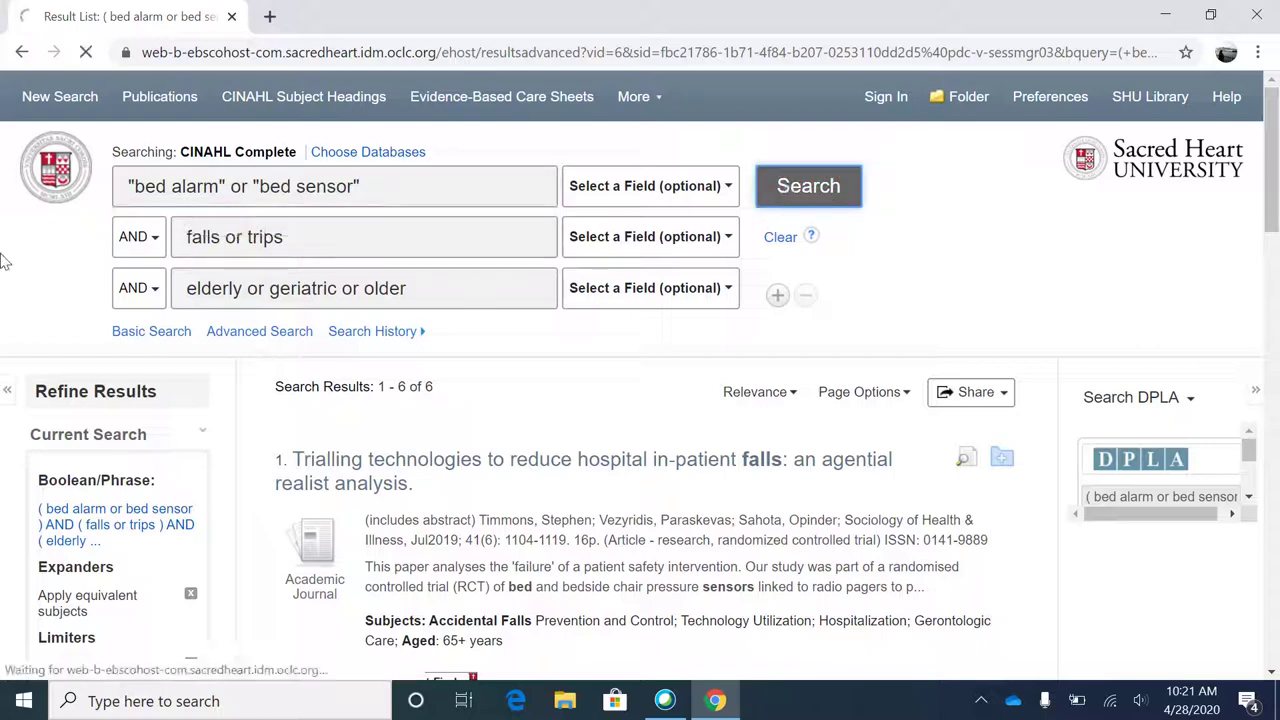